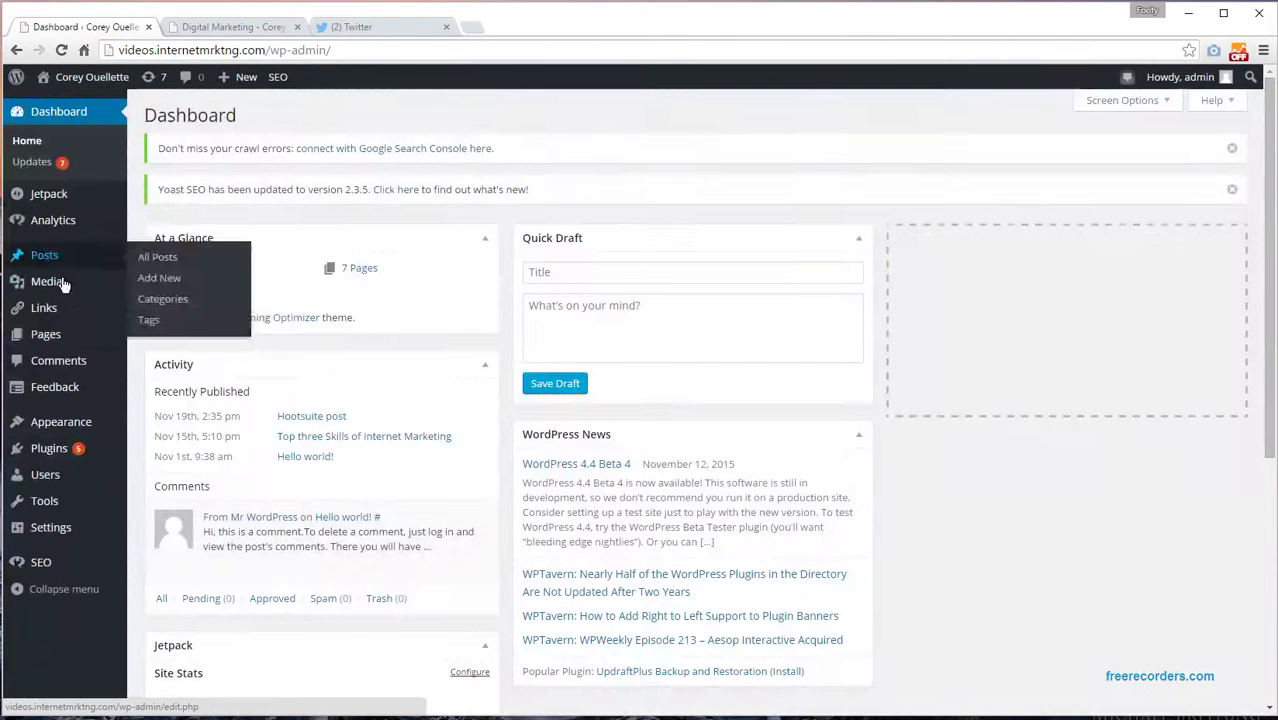
Open the Services page for editing and switch its content to Page Builder.
mouse_move(55, 338)
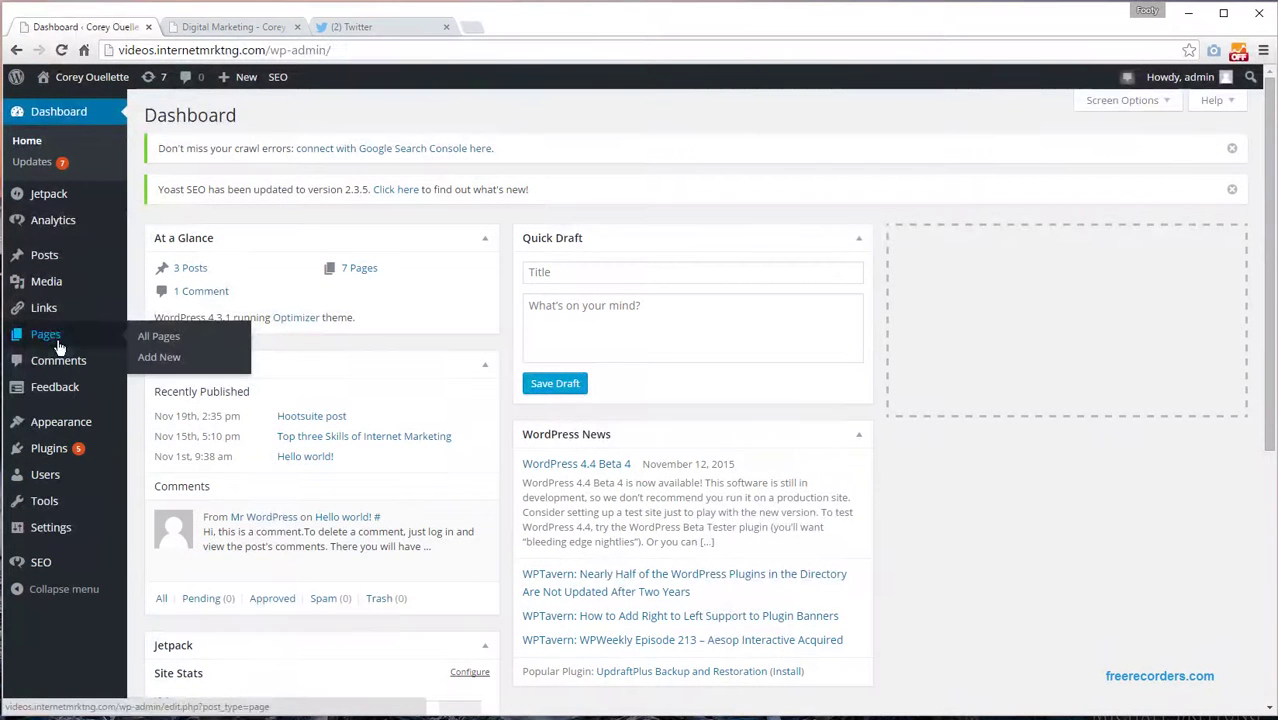
click(52, 340)
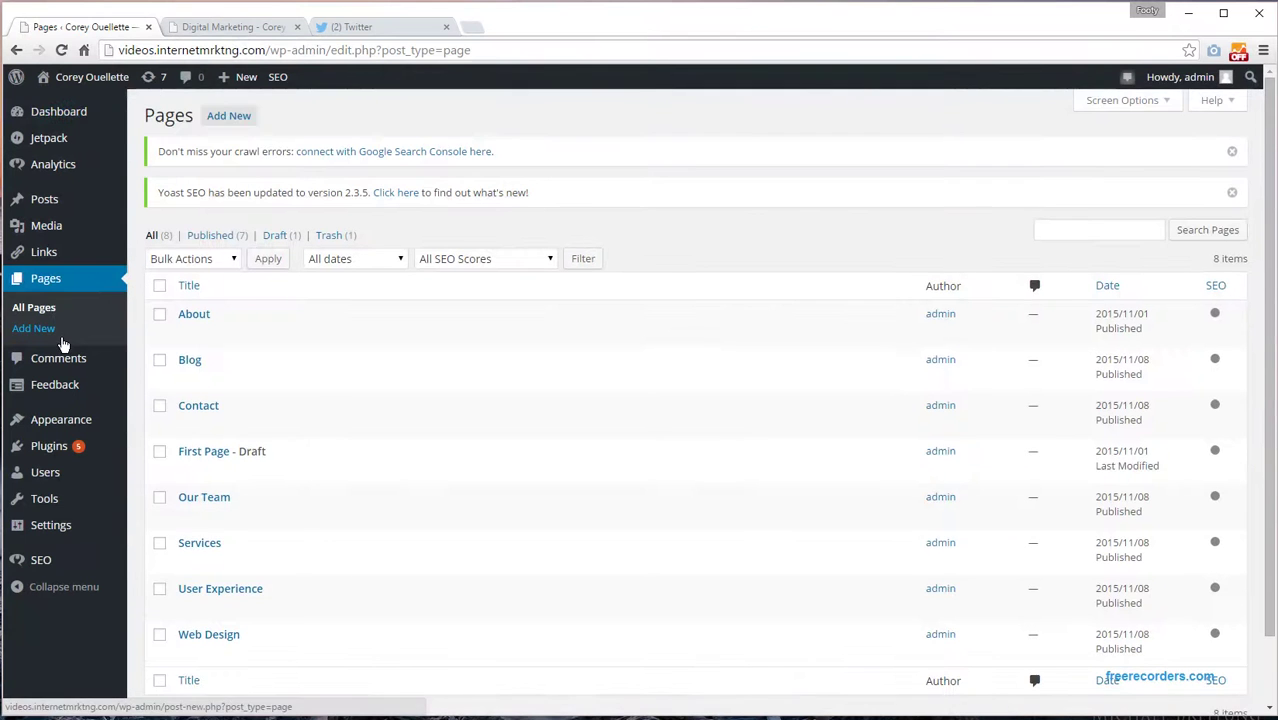
scroll(85, 350, down, 1)
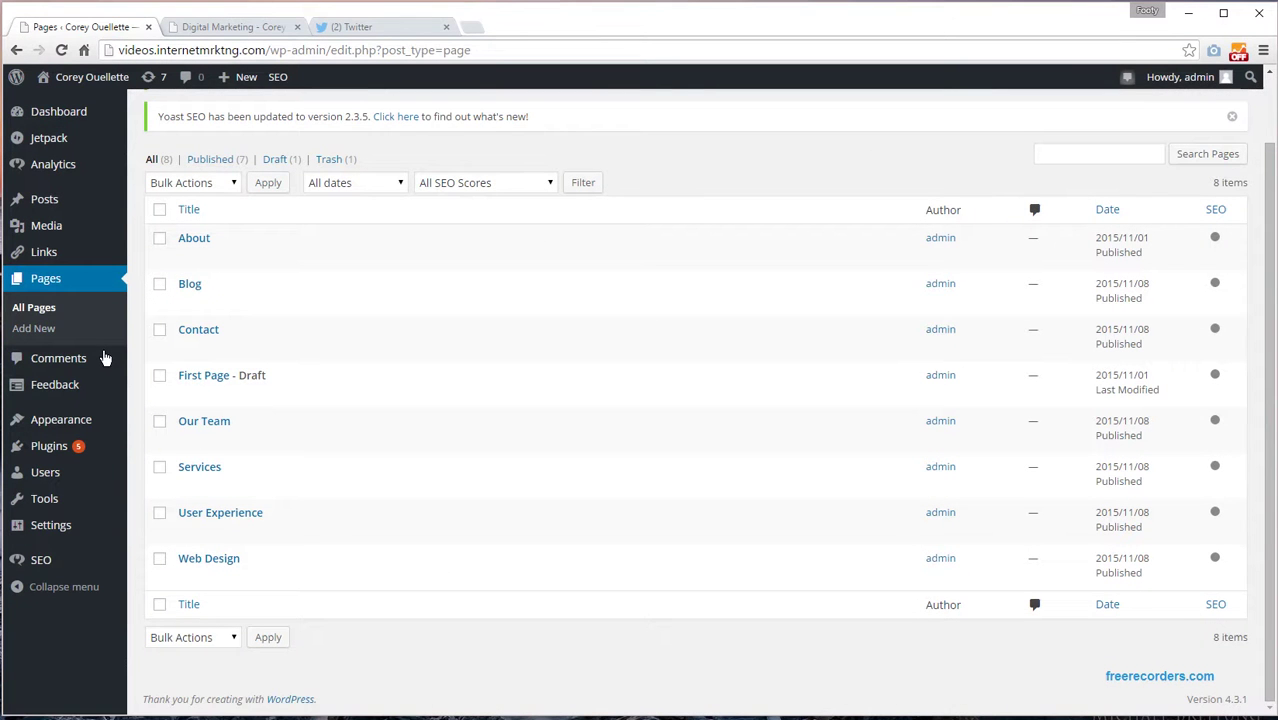
click(205, 470)
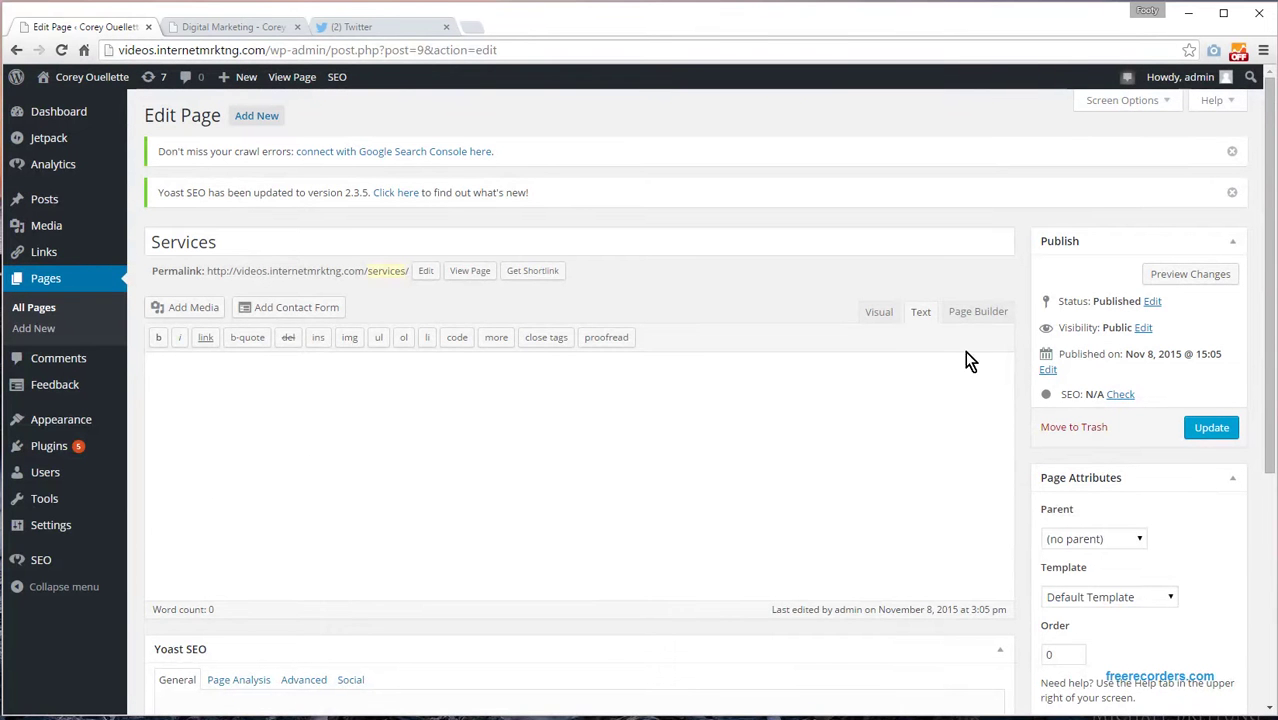
click(978, 312)
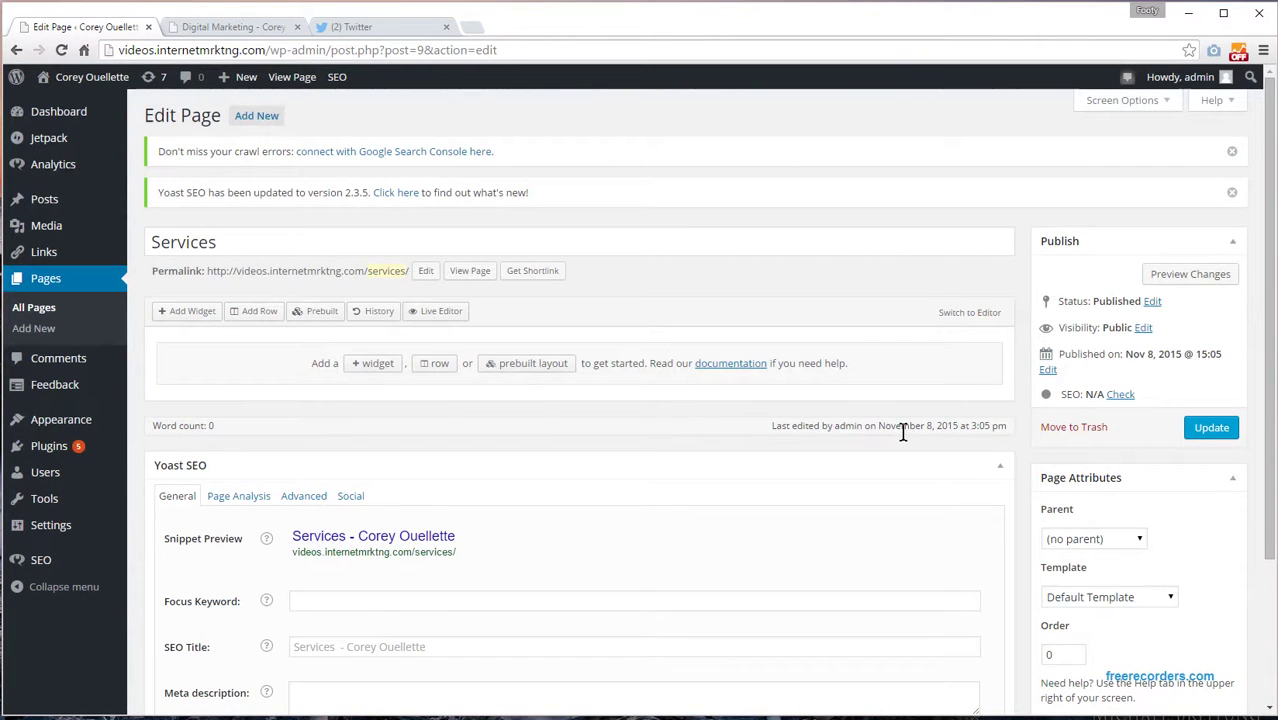
Browse the prebuilt layouts and apply the Charity Home layout to the Services page.
click(530, 366)
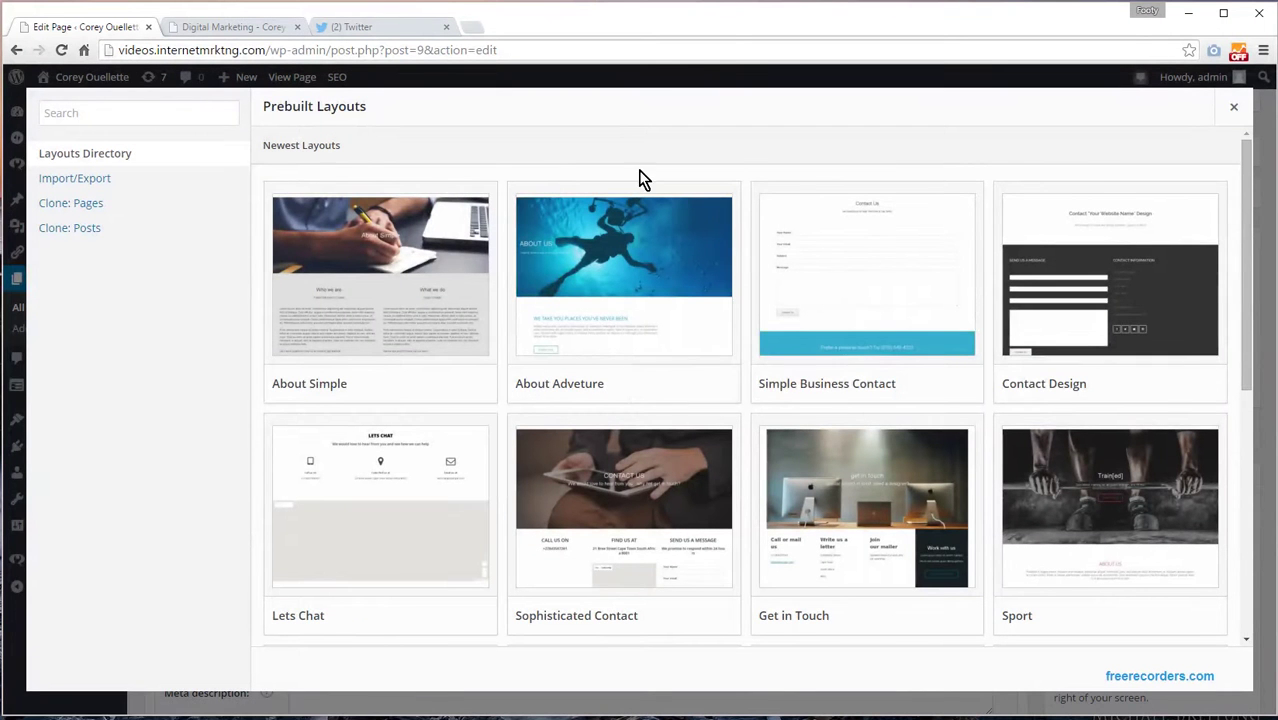
mouse_move(640, 240)
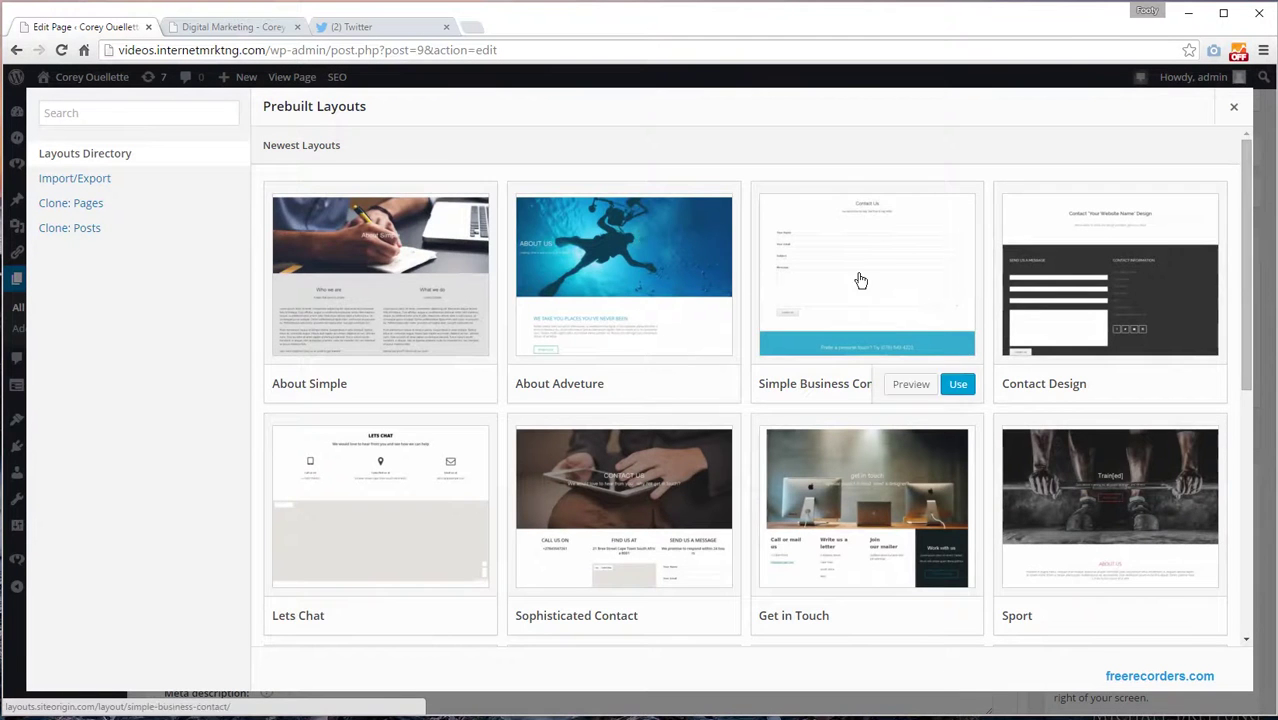
scroll(795, 290, down, 5)
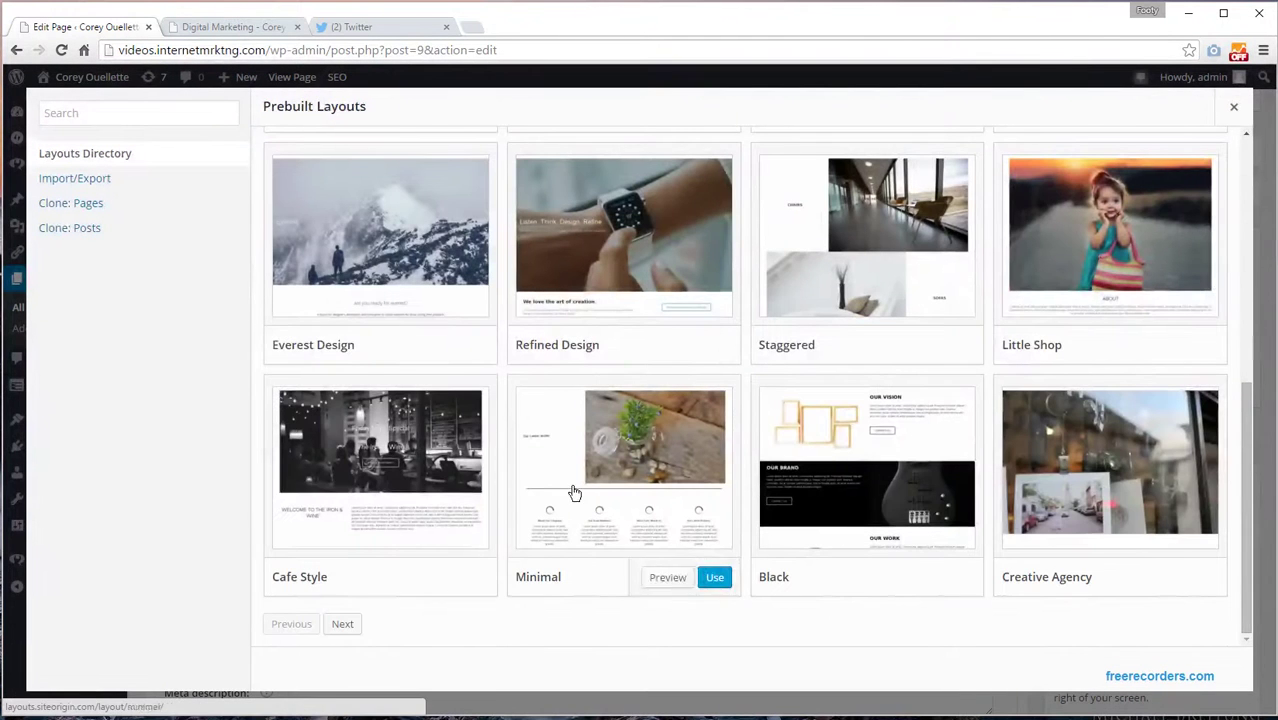
click(350, 626)
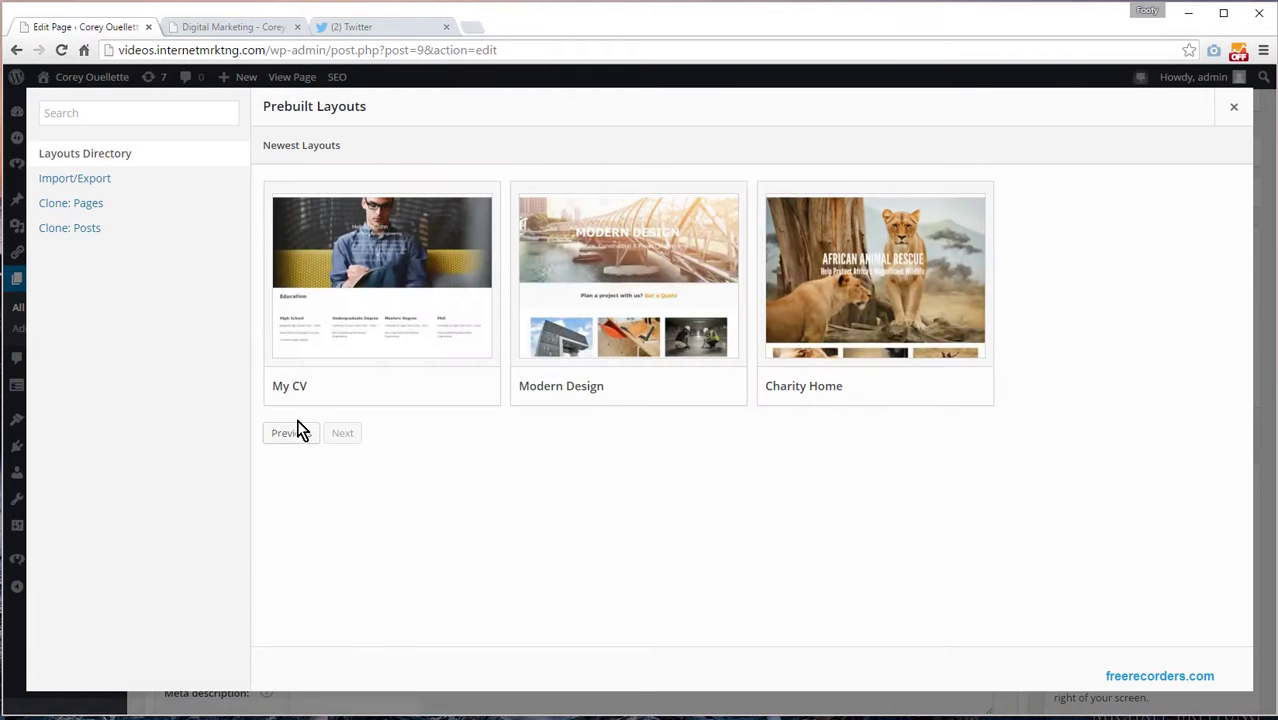
mouse_move(817, 326)
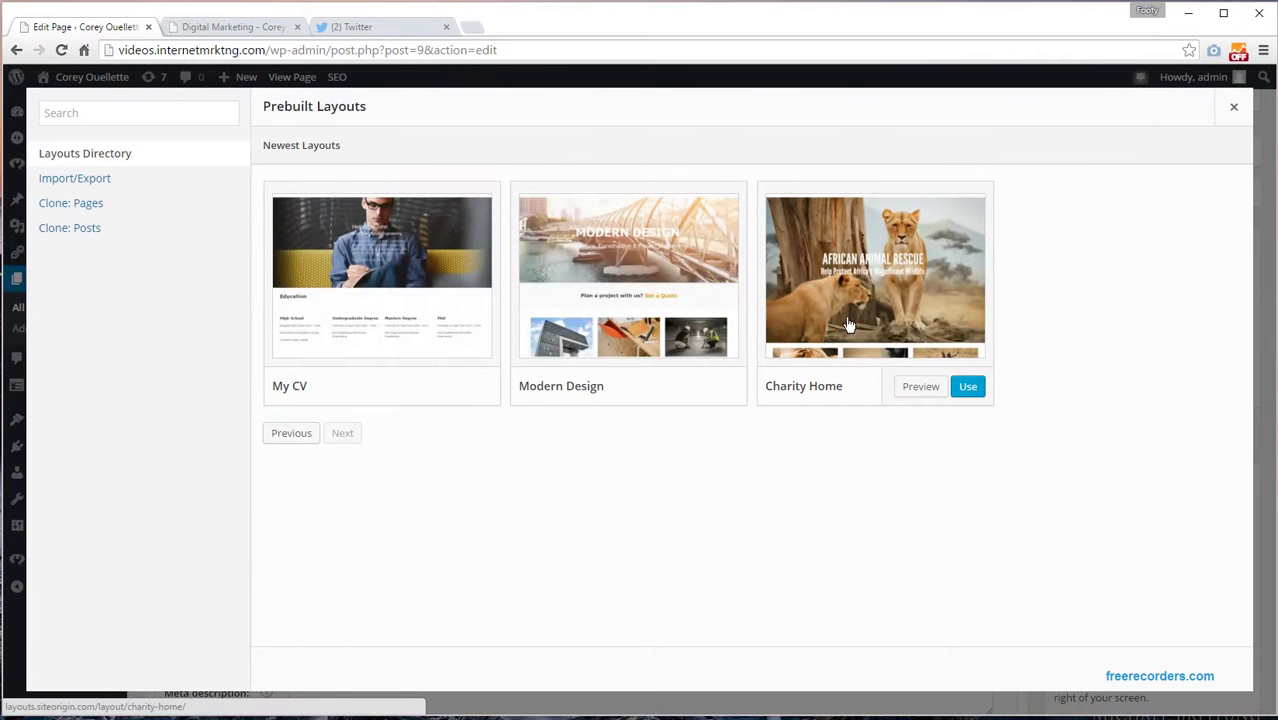
click(967, 390)
click(669, 185)
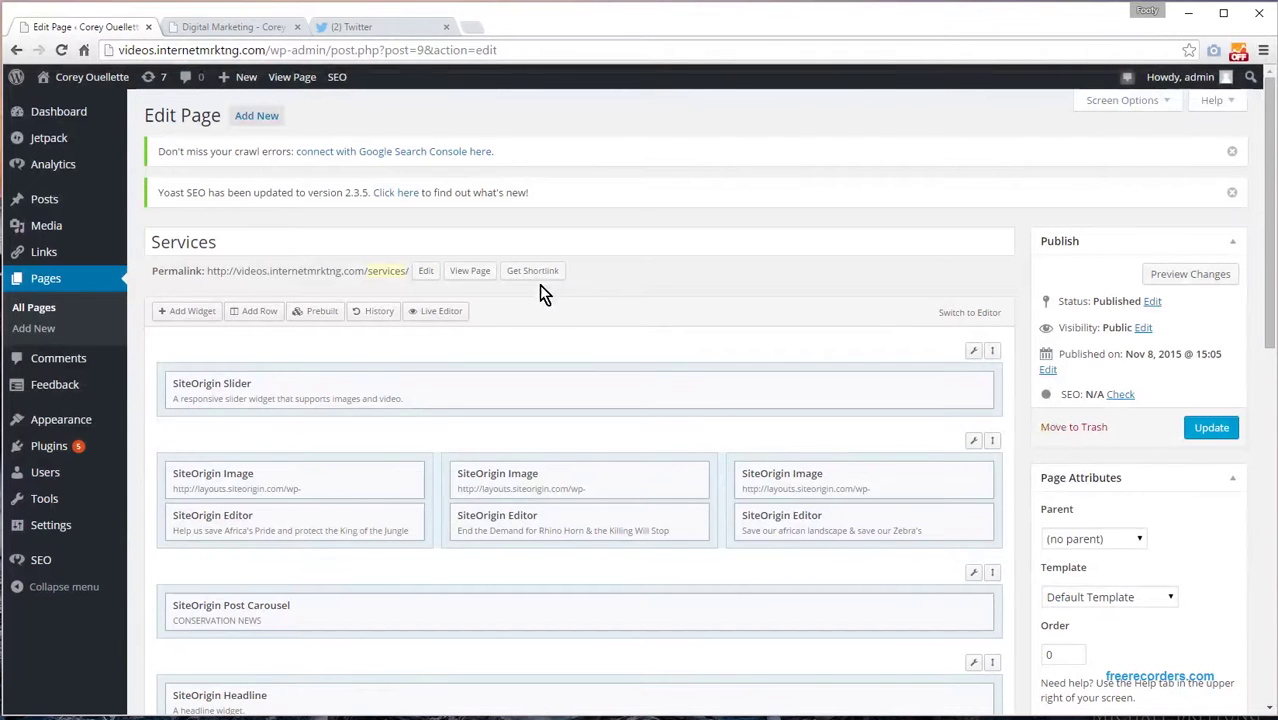
Preview the Services page changes and review the whole layout, including how it sits beside the sidebar.
click(1190, 274)
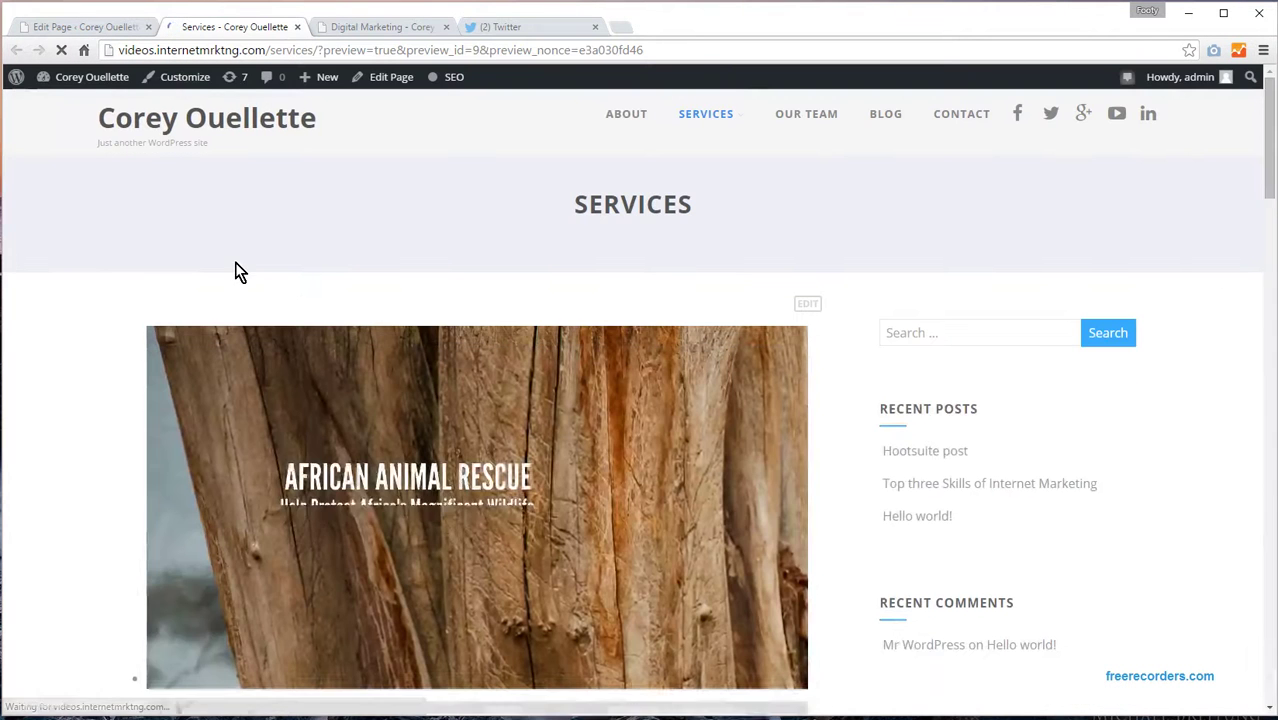
scroll(365, 315, down, 13)
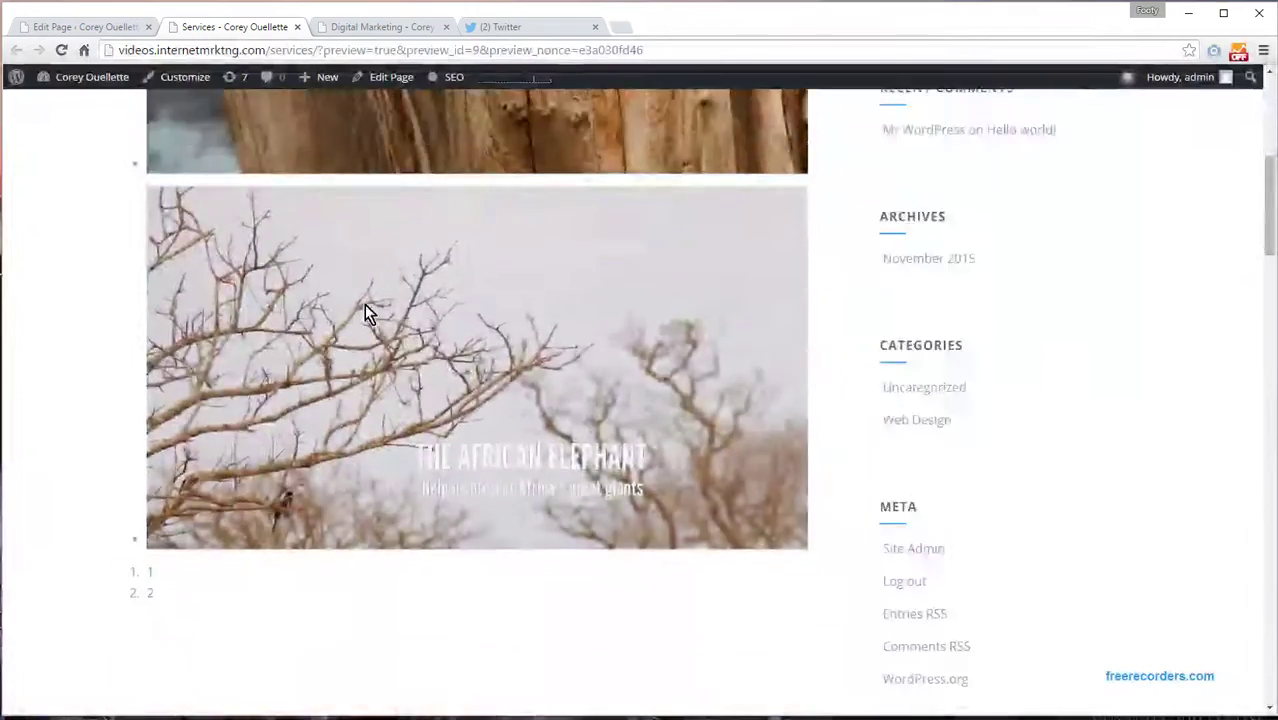
scroll(365, 302, down, 12)
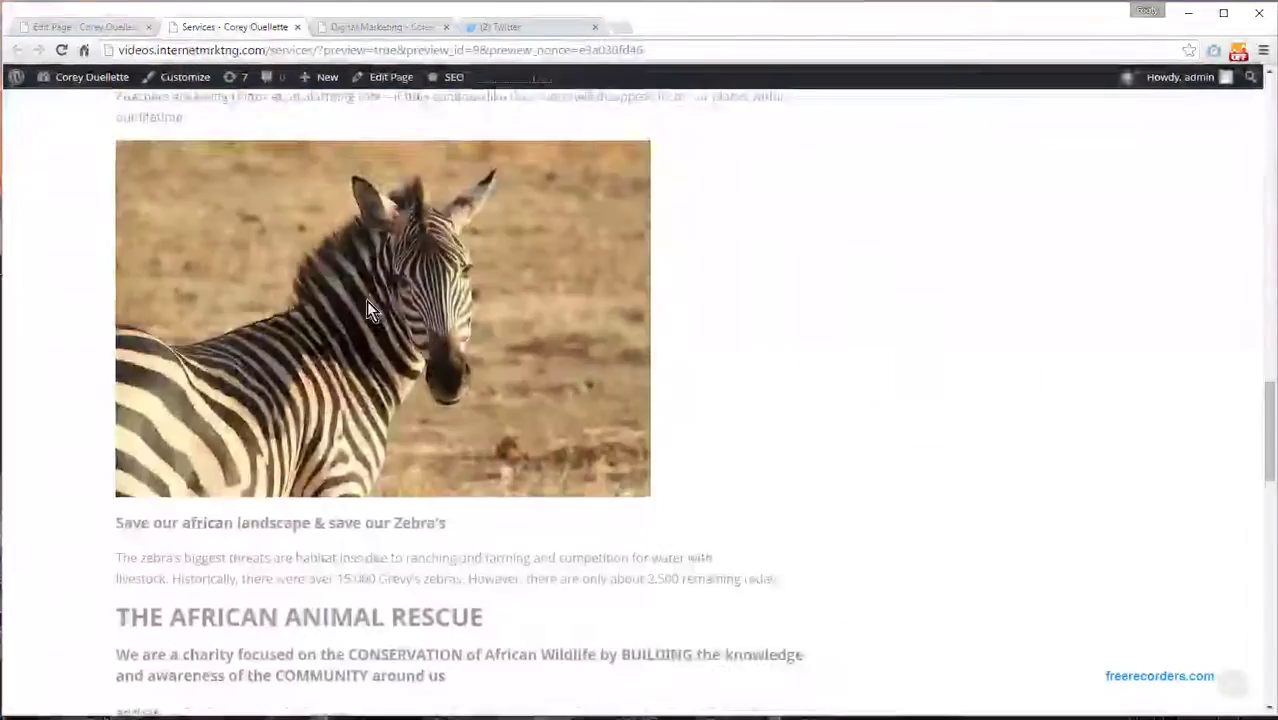
scroll(367, 312, down, 3)
scroll(391, 315, up, 20)
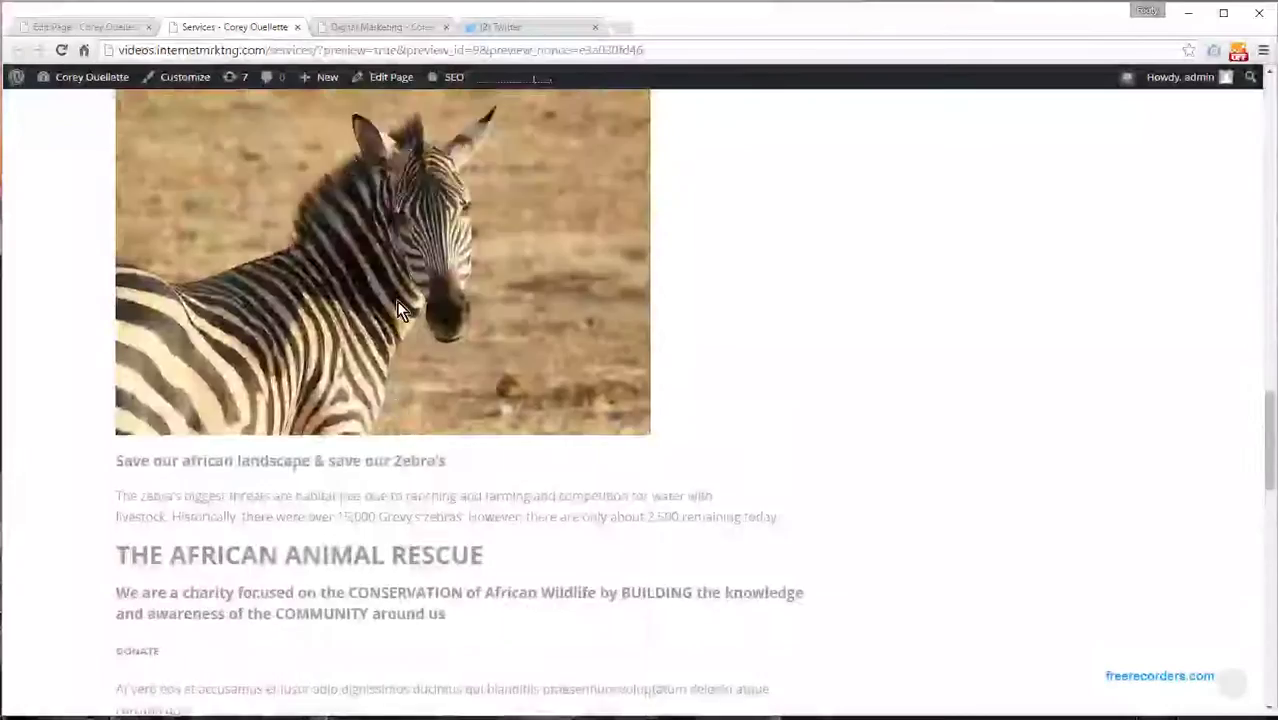
scroll(408, 310, up, 4)
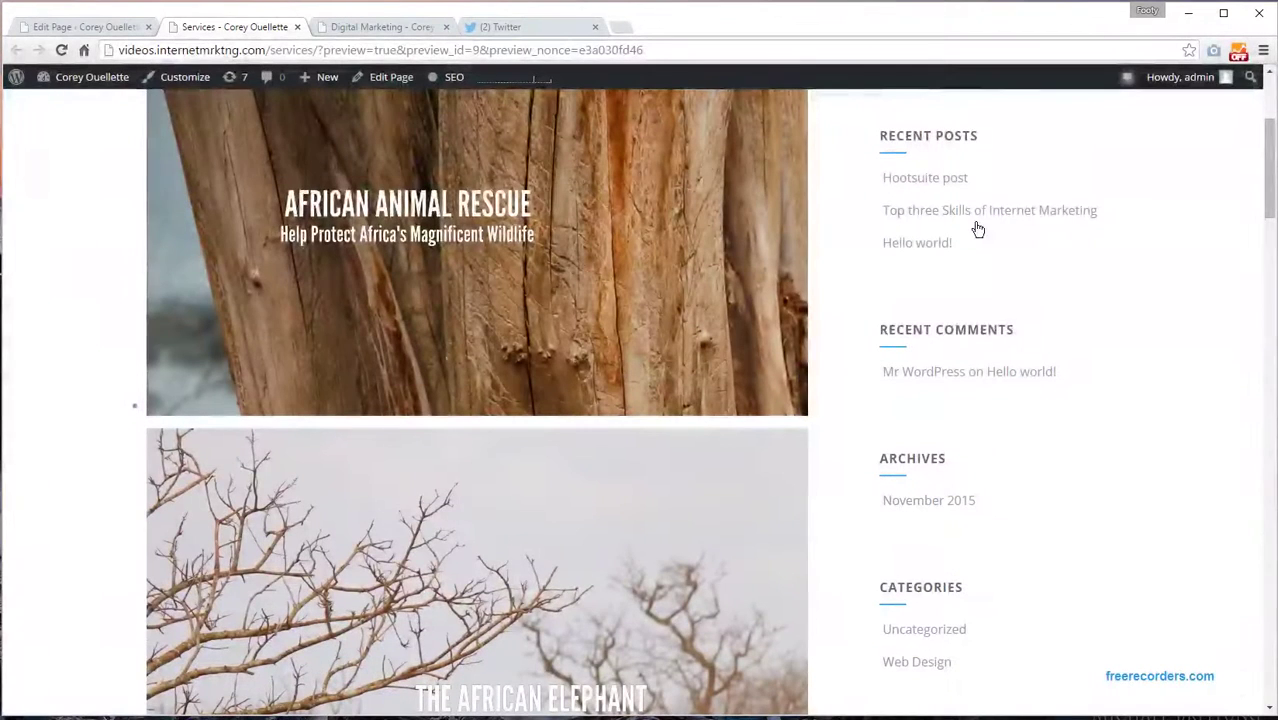
Return to the Services page editor, set the template to Full Width Page and update the page.
click(87, 27)
click(1088, 518)
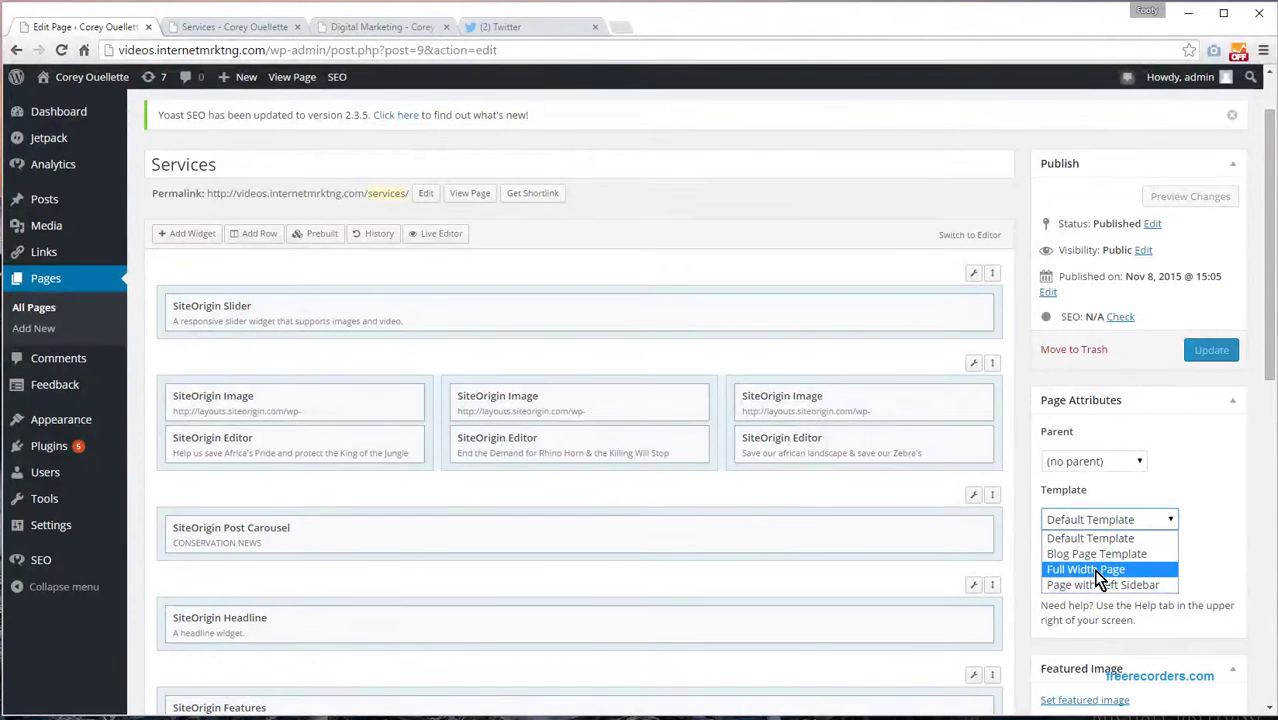
click(1093, 569)
click(1205, 349)
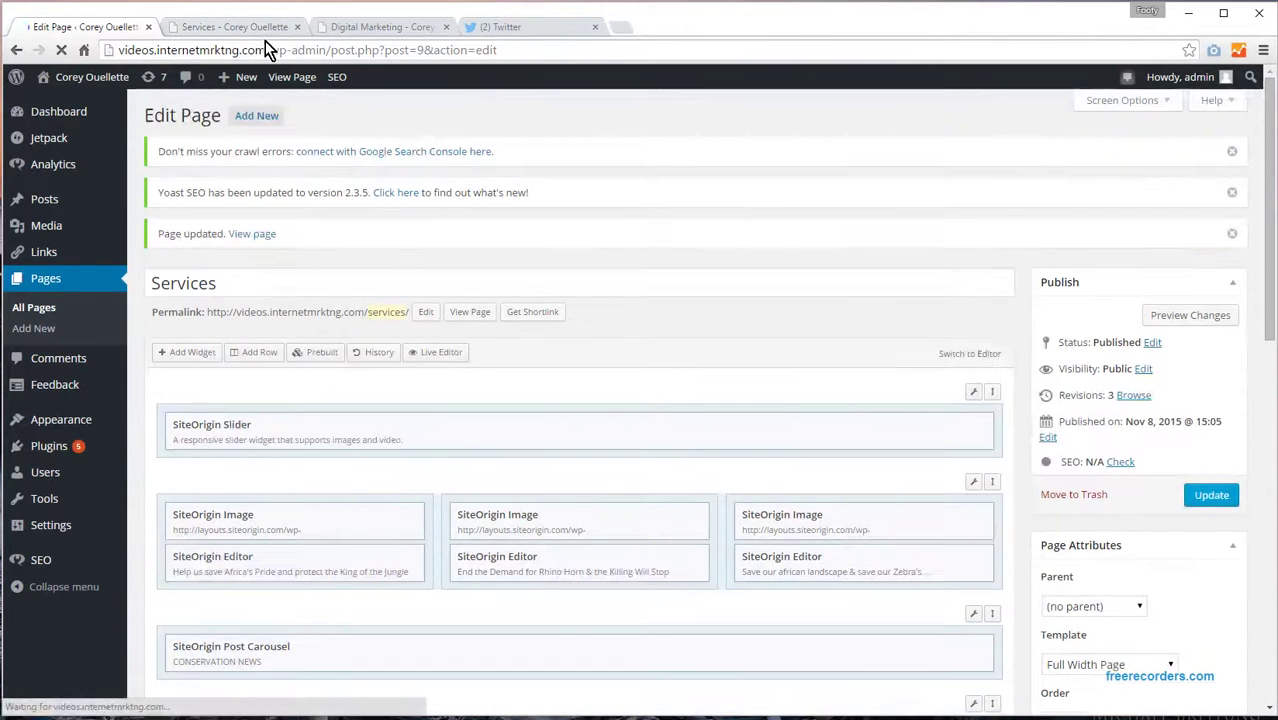
Preview the Services page again and review the full-width layout down to the footer.
click(1191, 315)
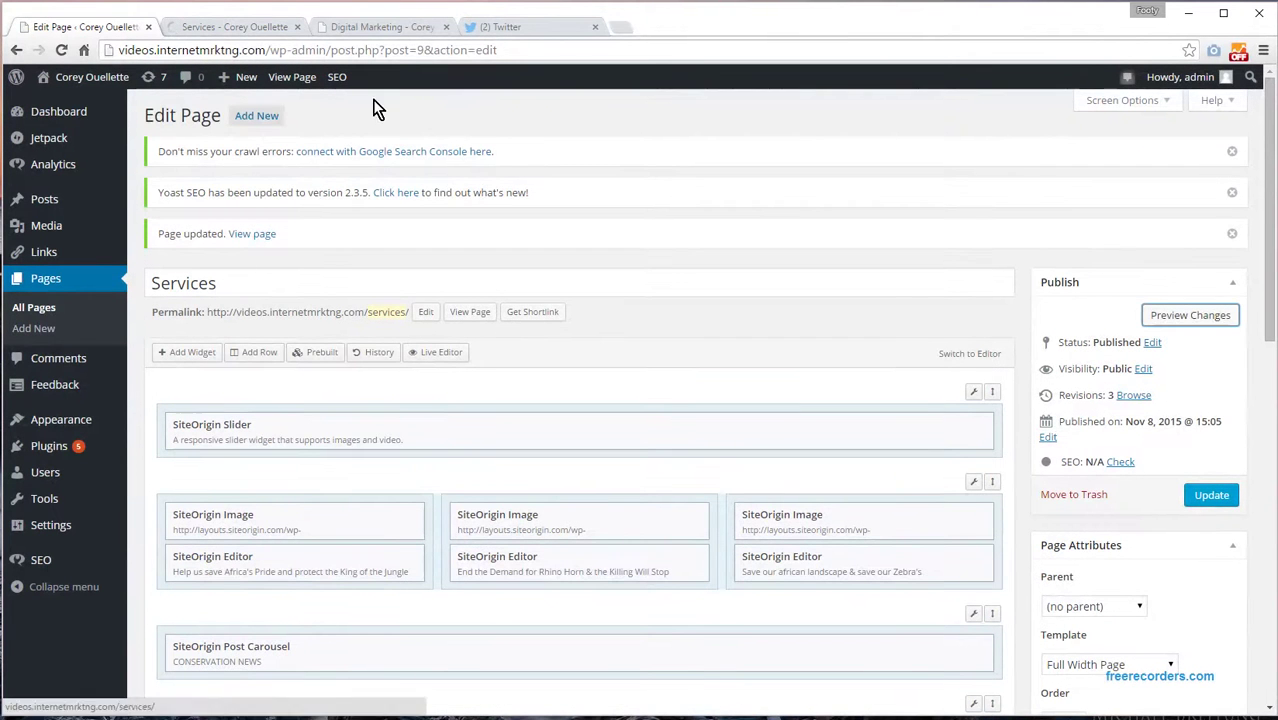
click(220, 28)
scroll(455, 170, down, 9)
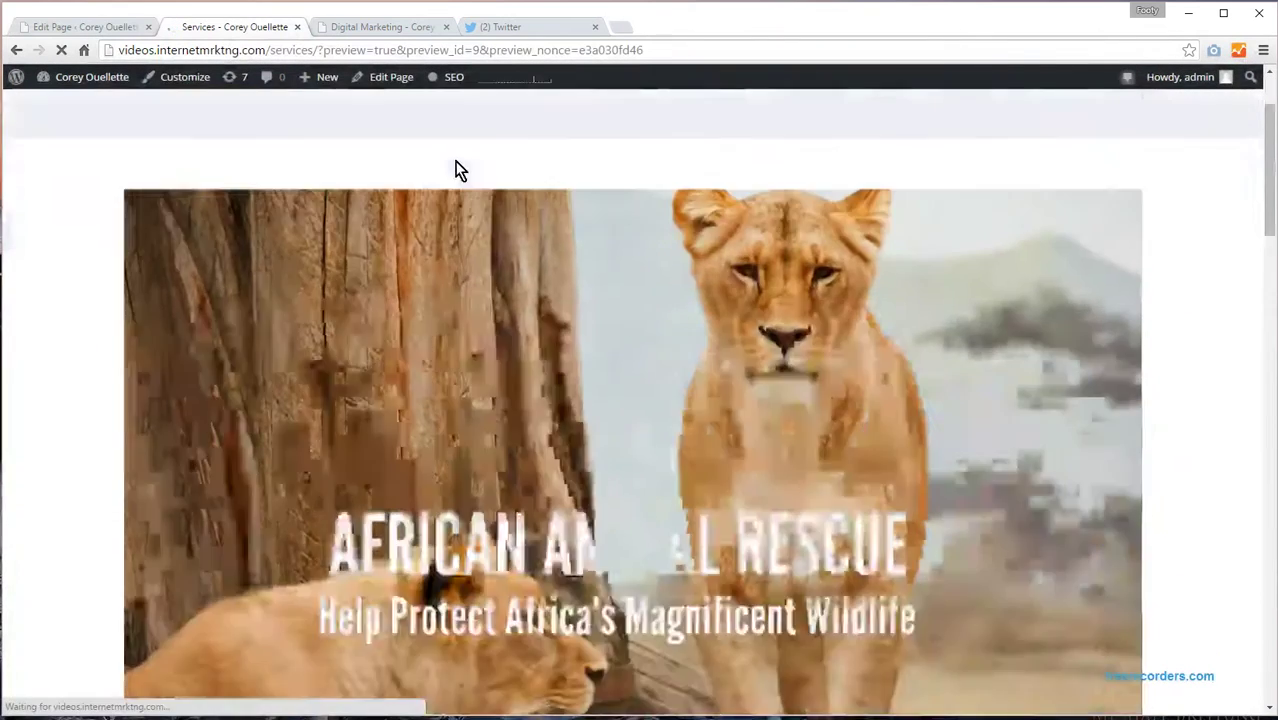
scroll(455, 170, down, 10)
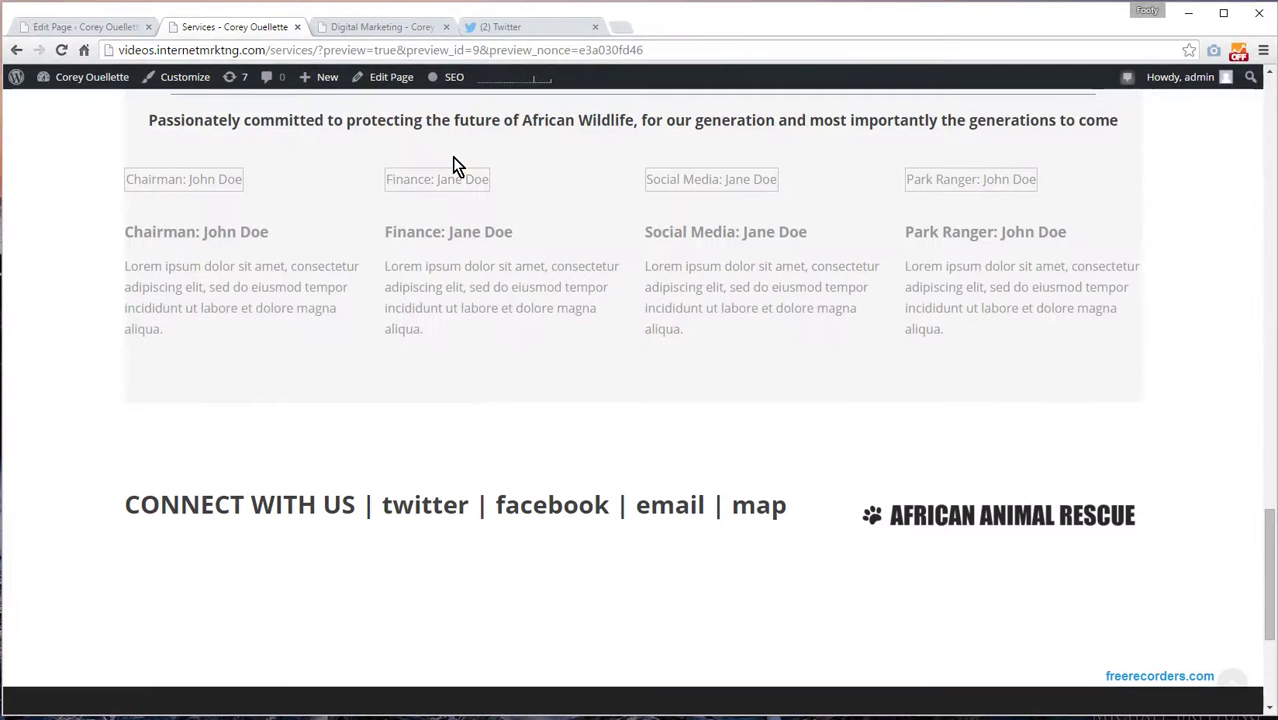
Back in the editor, inspect the SiteOrigin Slider's first frame and its background image options, then close the widget settings.
click(105, 26)
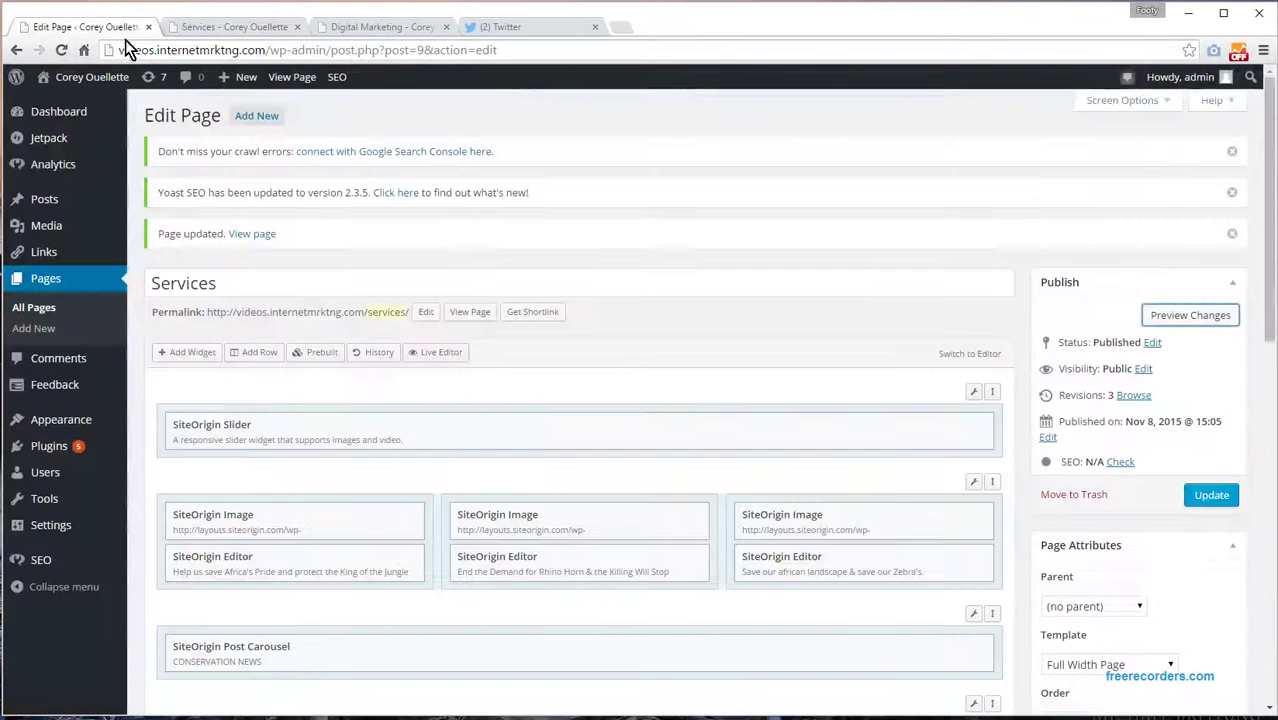
scroll(432, 420, down, 2)
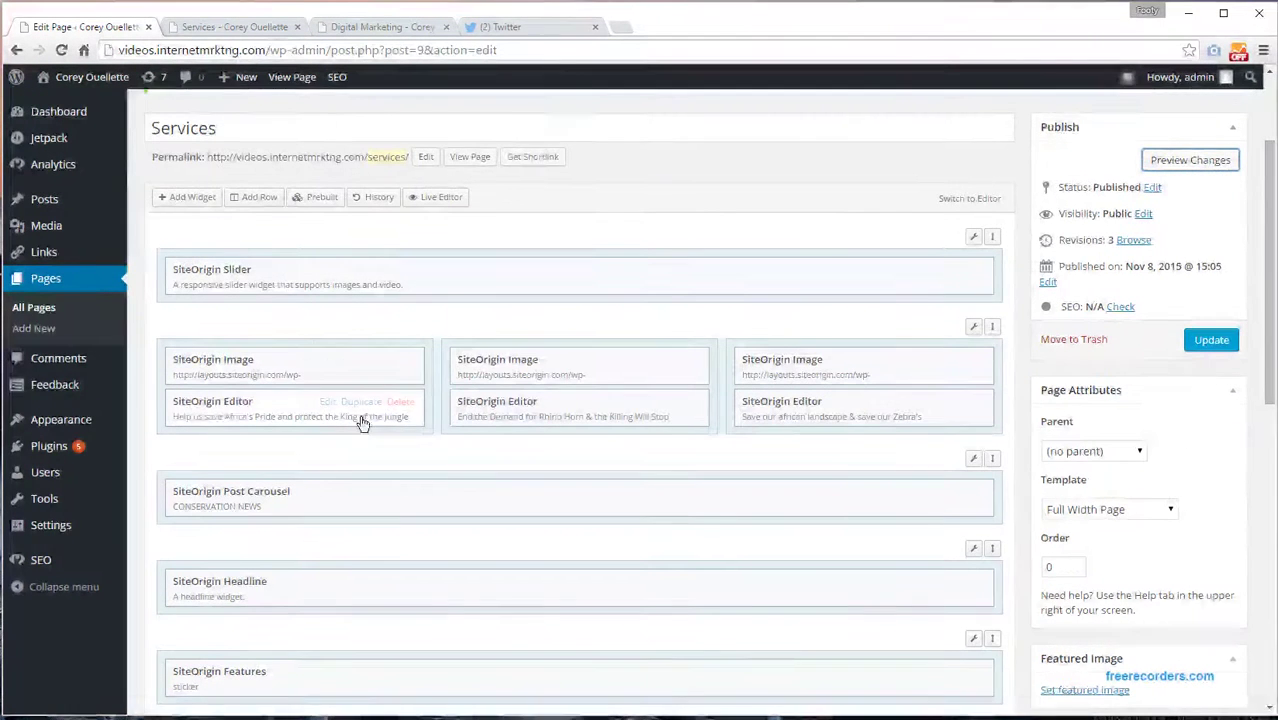
click(895, 272)
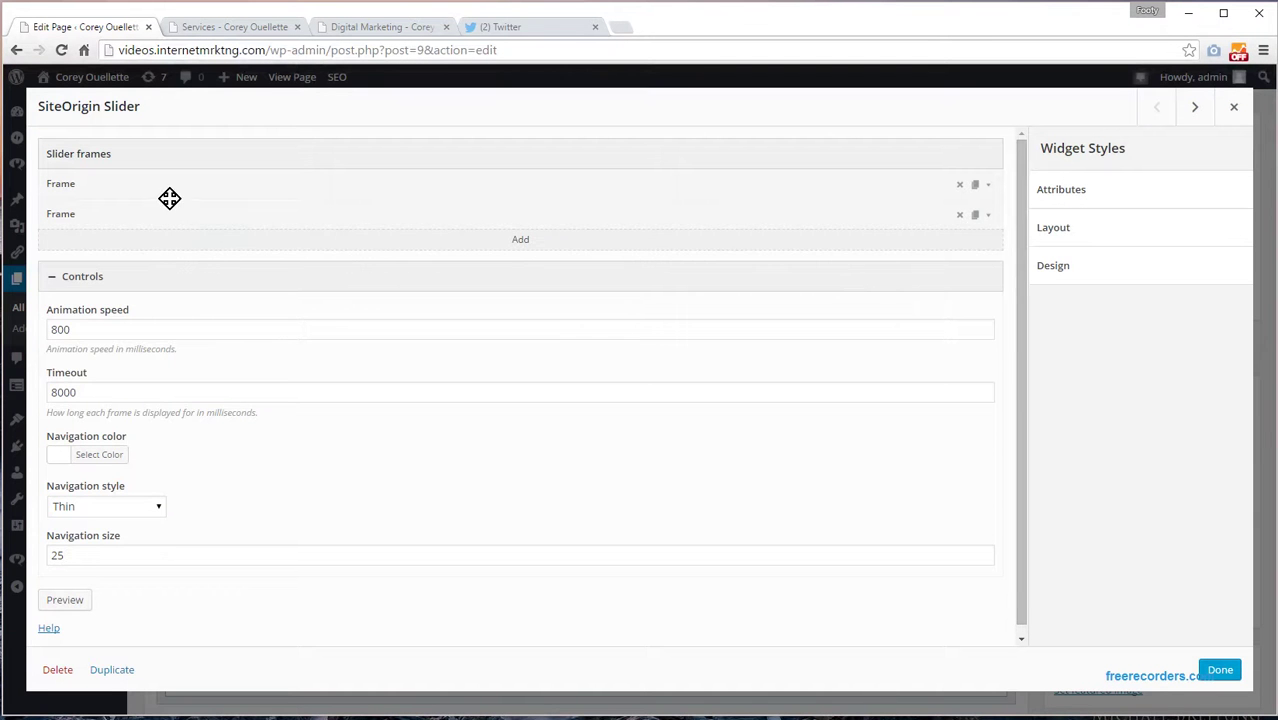
click(155, 197)
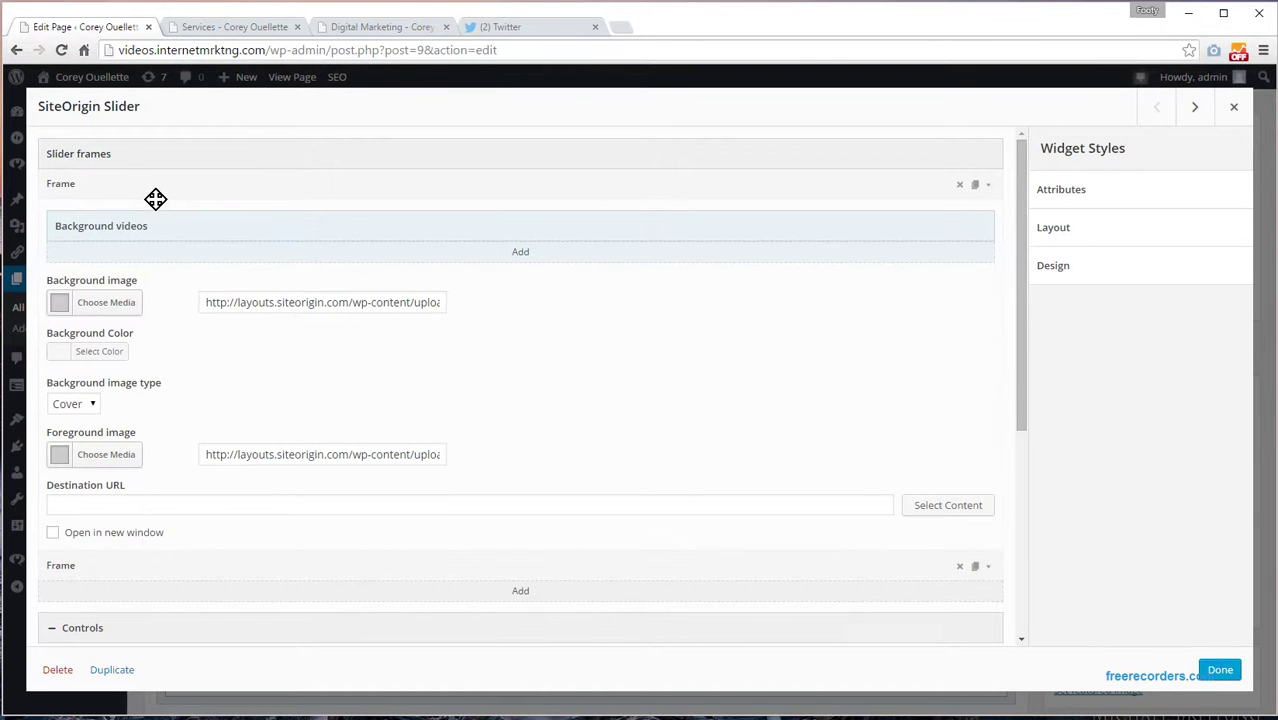
click(97, 299)
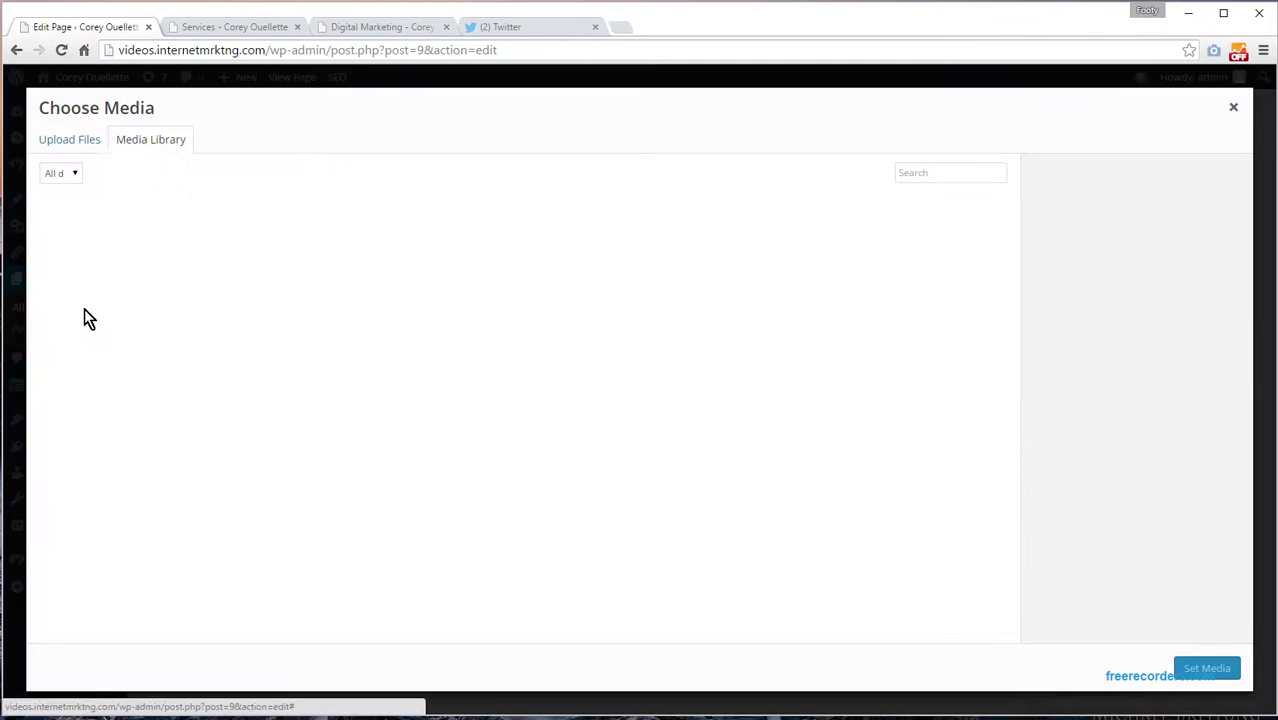
click(1234, 108)
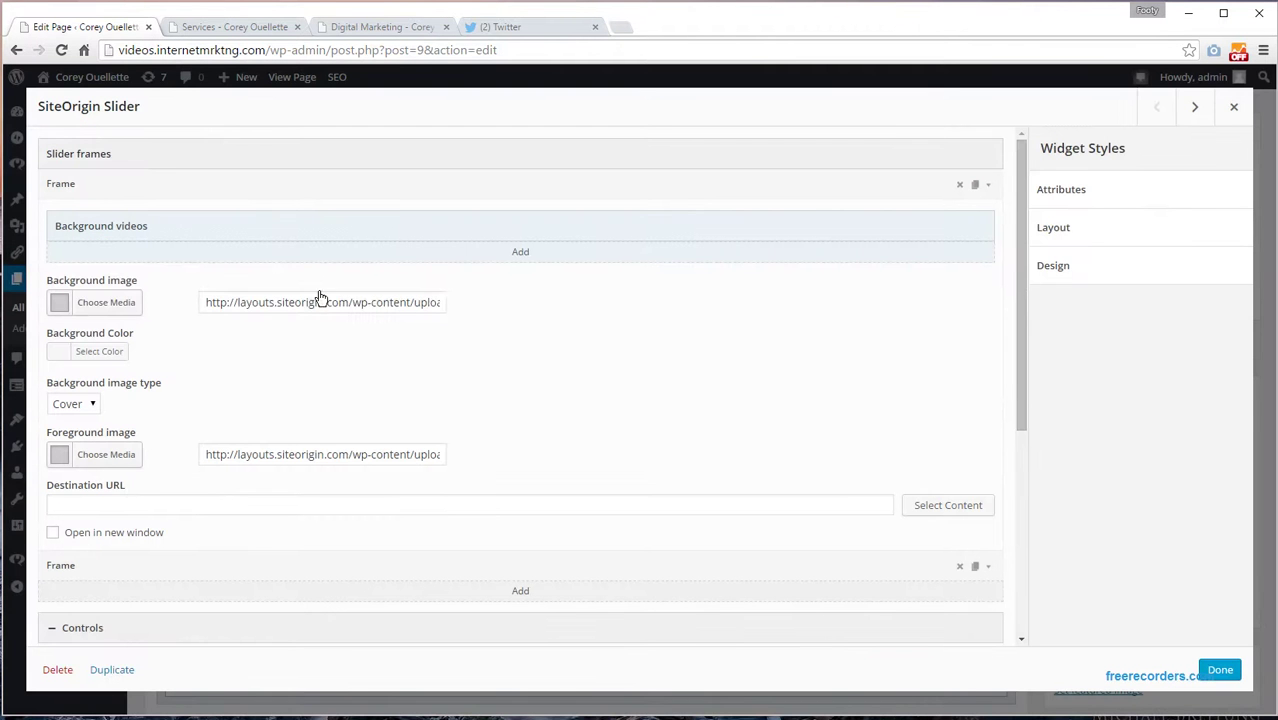
drag(234, 312, 689, 326)
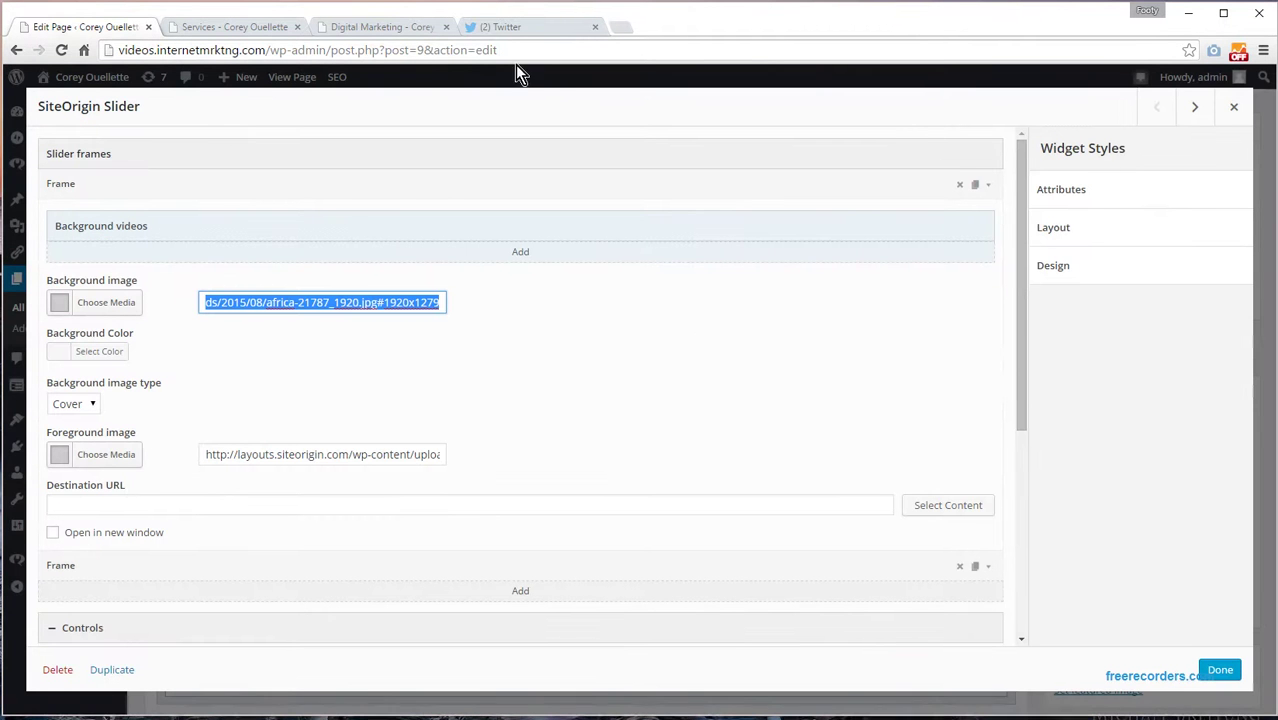
click(1236, 108)
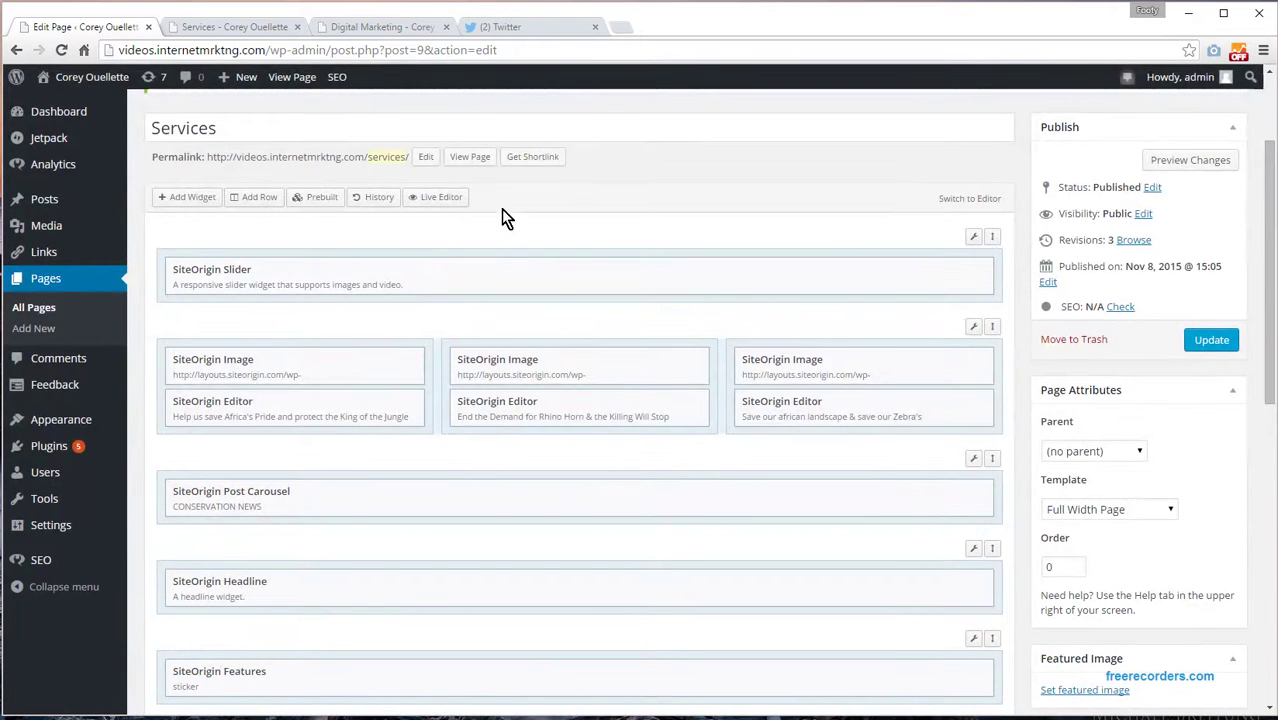
Open the Contact page from the pages list for editing and switch its content to Page Builder.
click(52, 278)
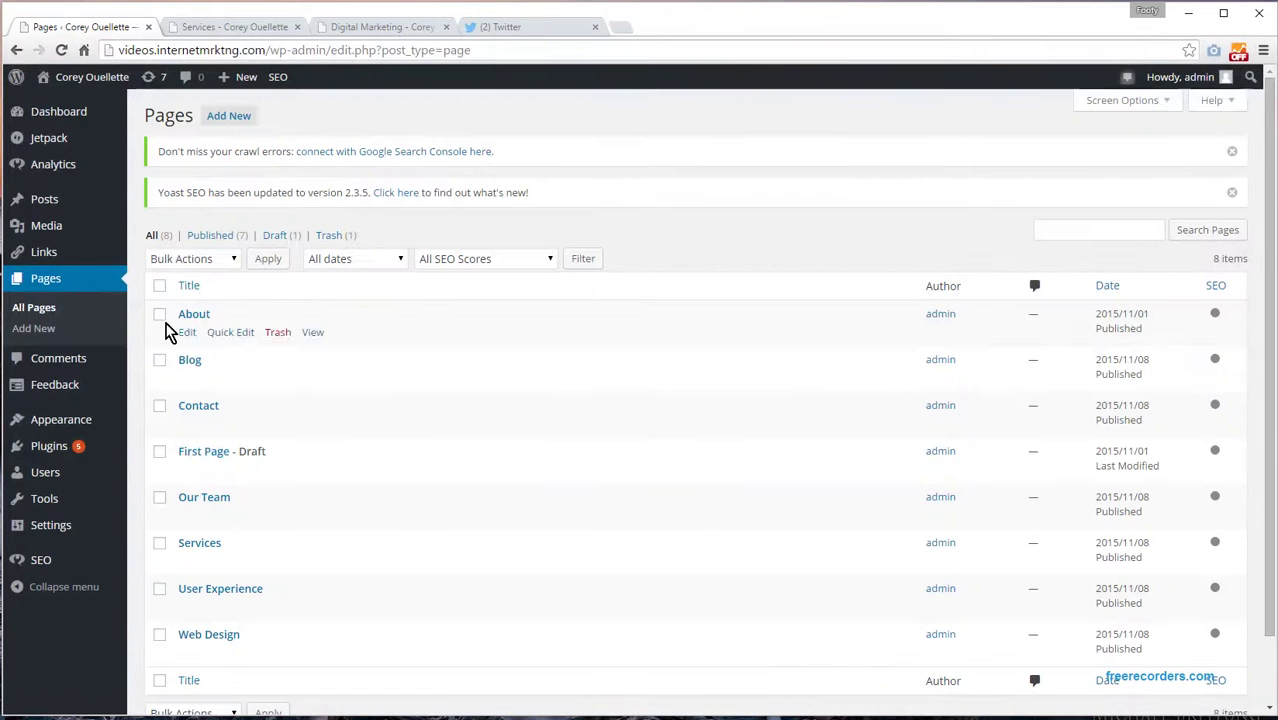
scroll(200, 436, down, 2)
click(198, 330)
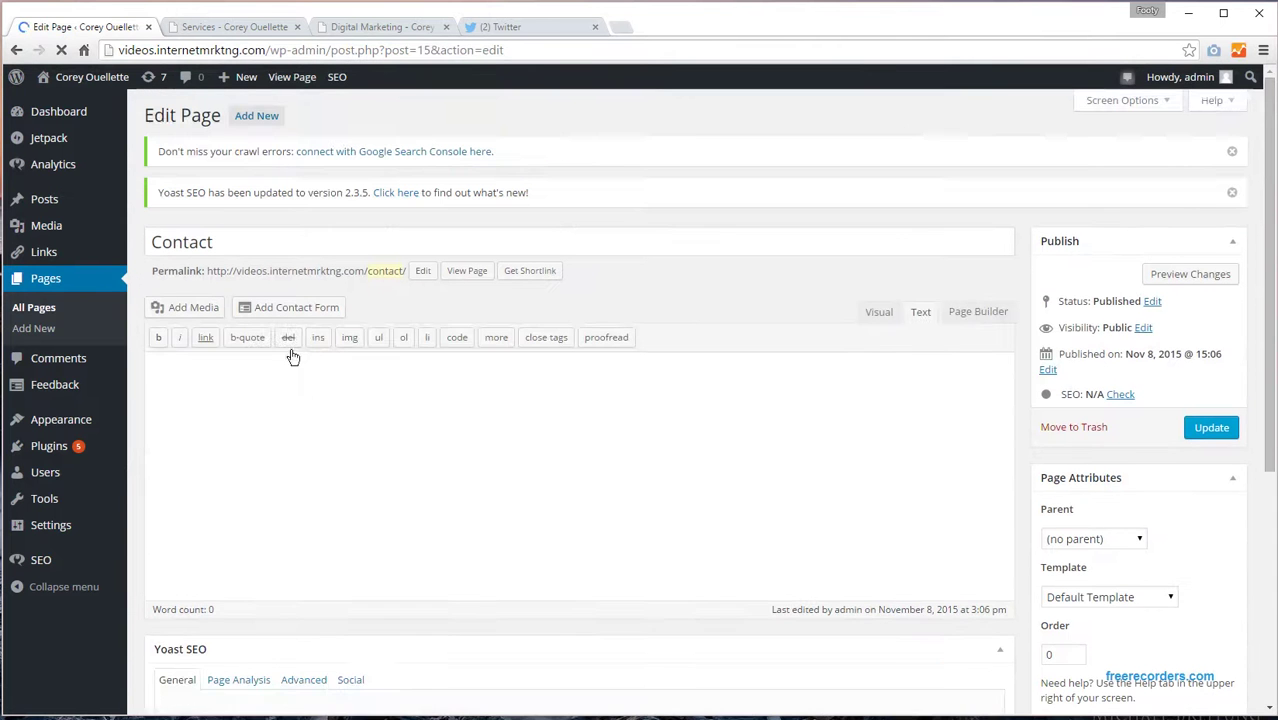
click(985, 312)
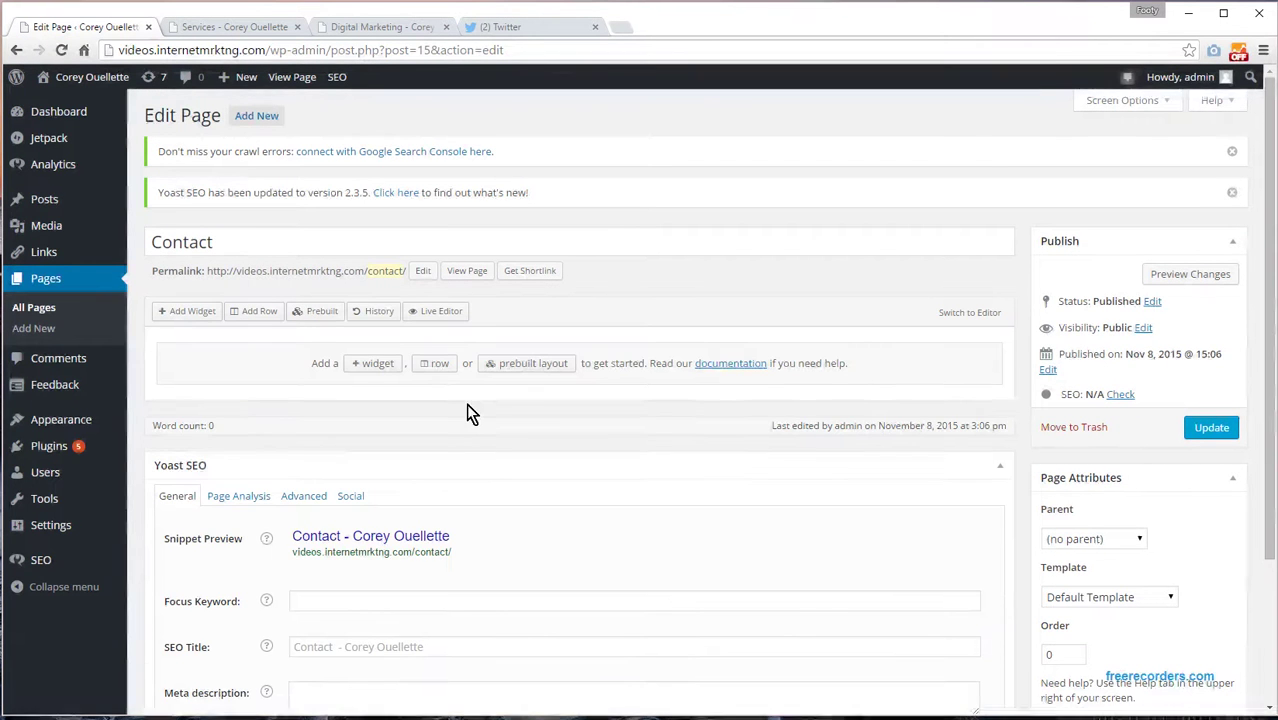
Browse the prebuilt layouts and apply the Lets Chat layout to the Contact page.
click(533, 364)
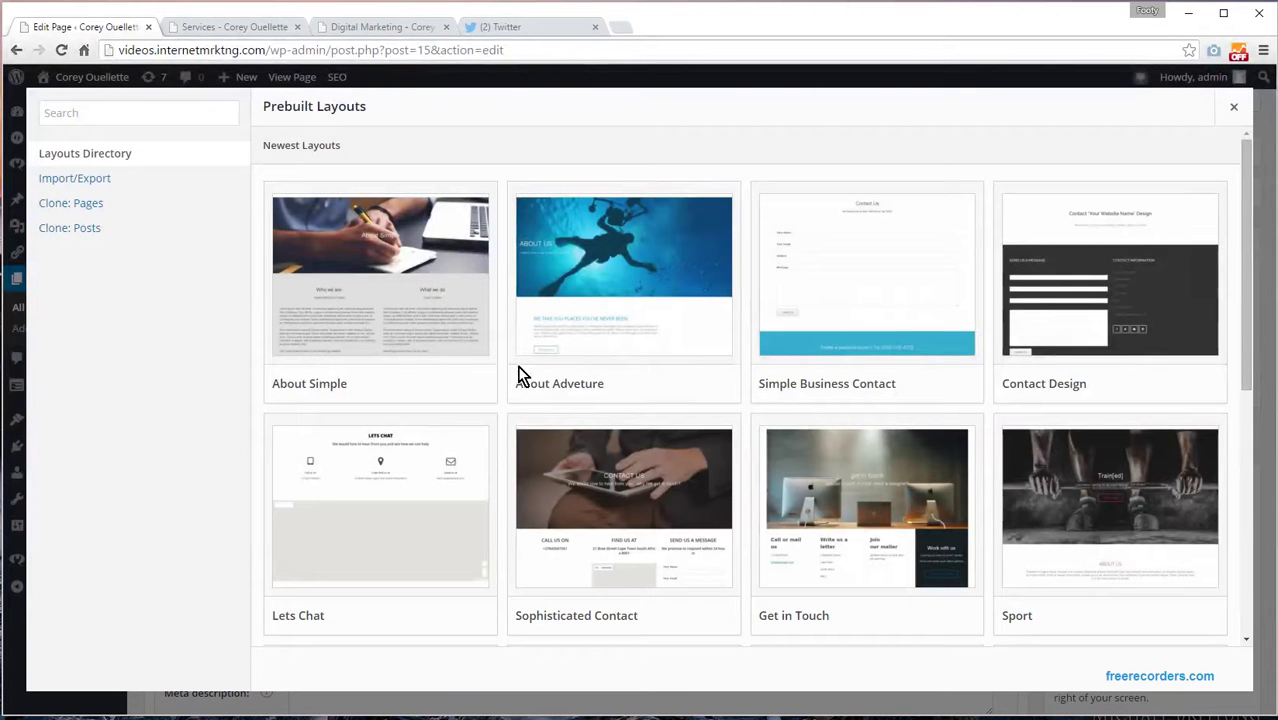
mouse_move(517, 362)
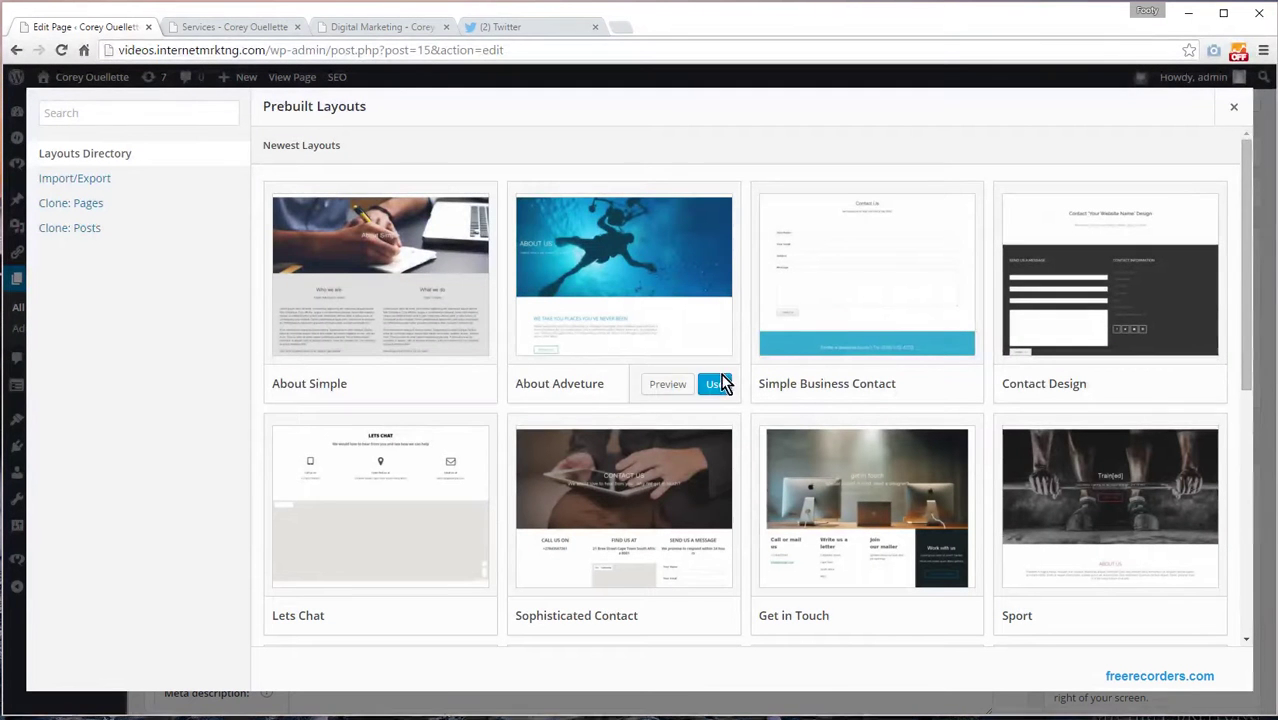
mouse_move(455, 527)
mouse_move(878, 332)
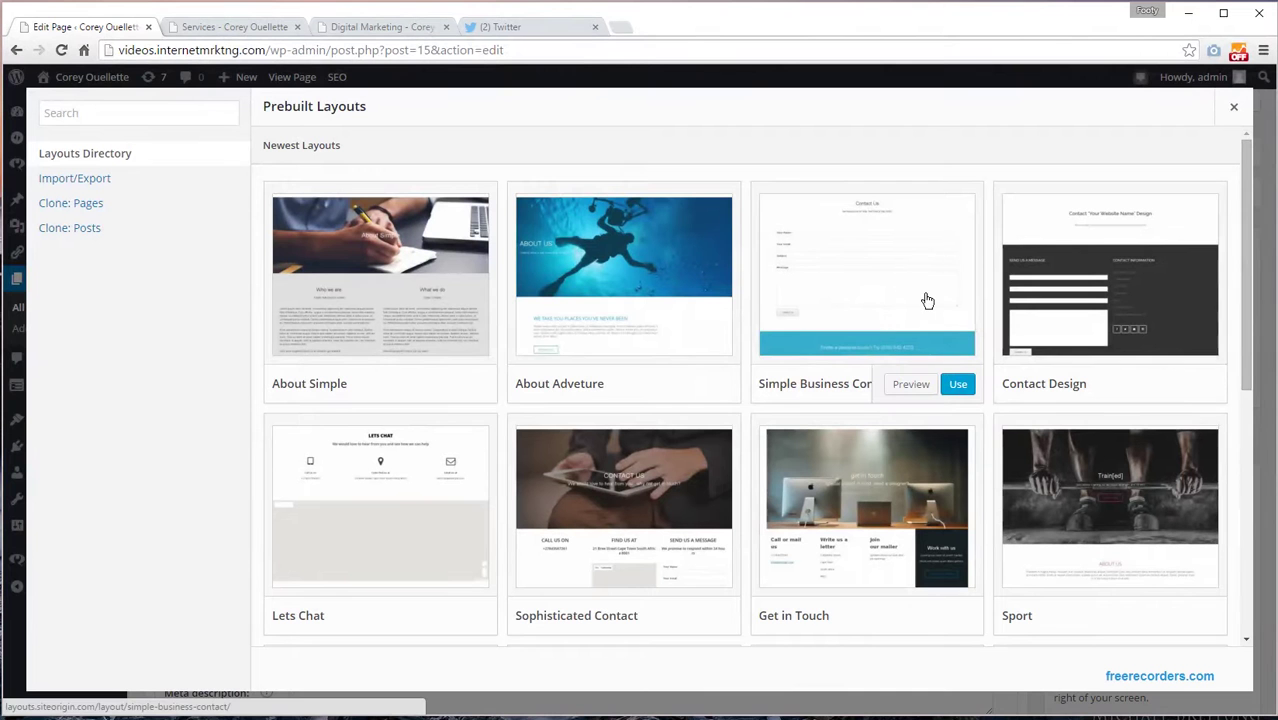
mouse_move(1118, 371)
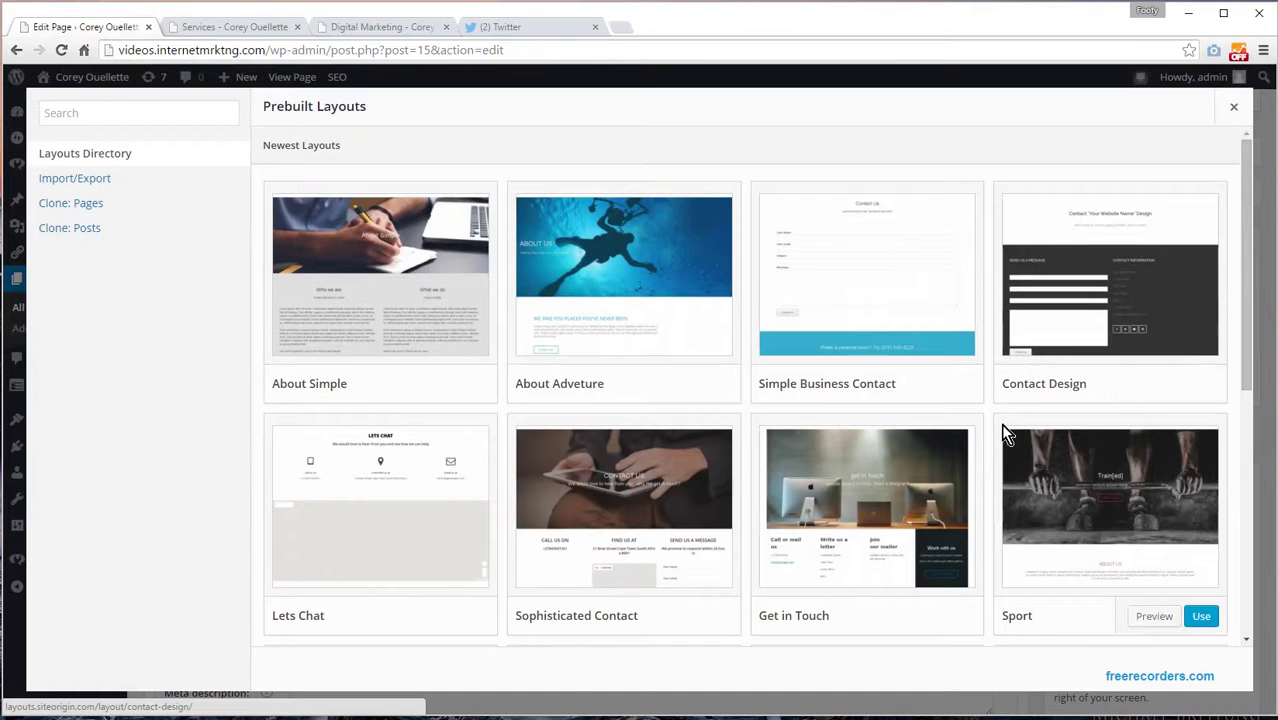
scroll(1000, 423, down, 2)
mouse_move(437, 465)
click(477, 467)
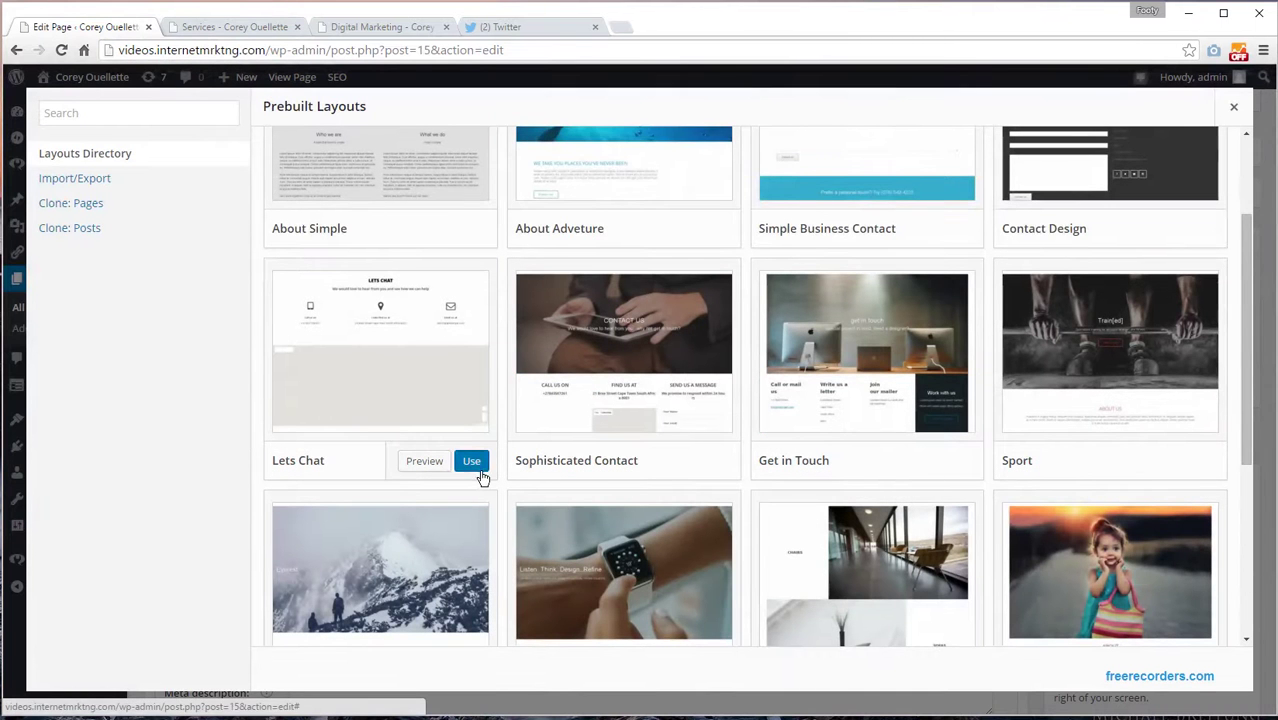
click(652, 188)
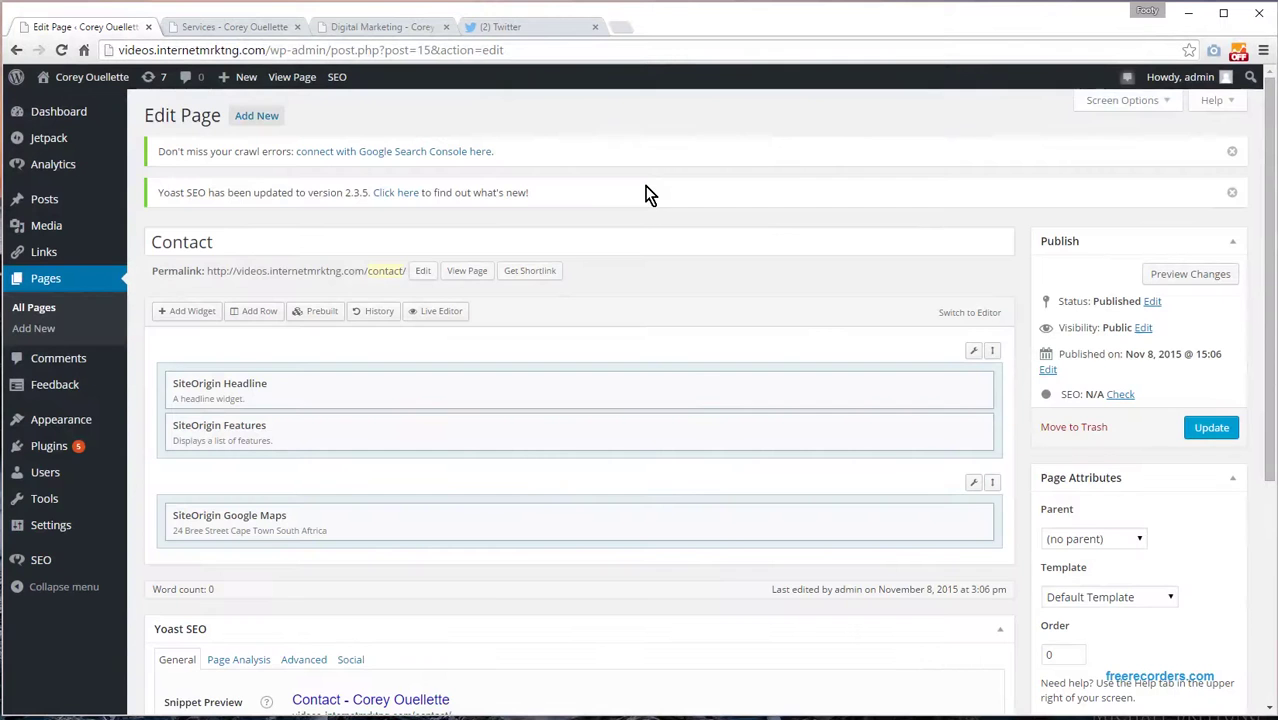
Set the Contact page's template to Full Width Page, check its preview and update the page.
scroll(796, 365, down, 2)
click(1081, 445)
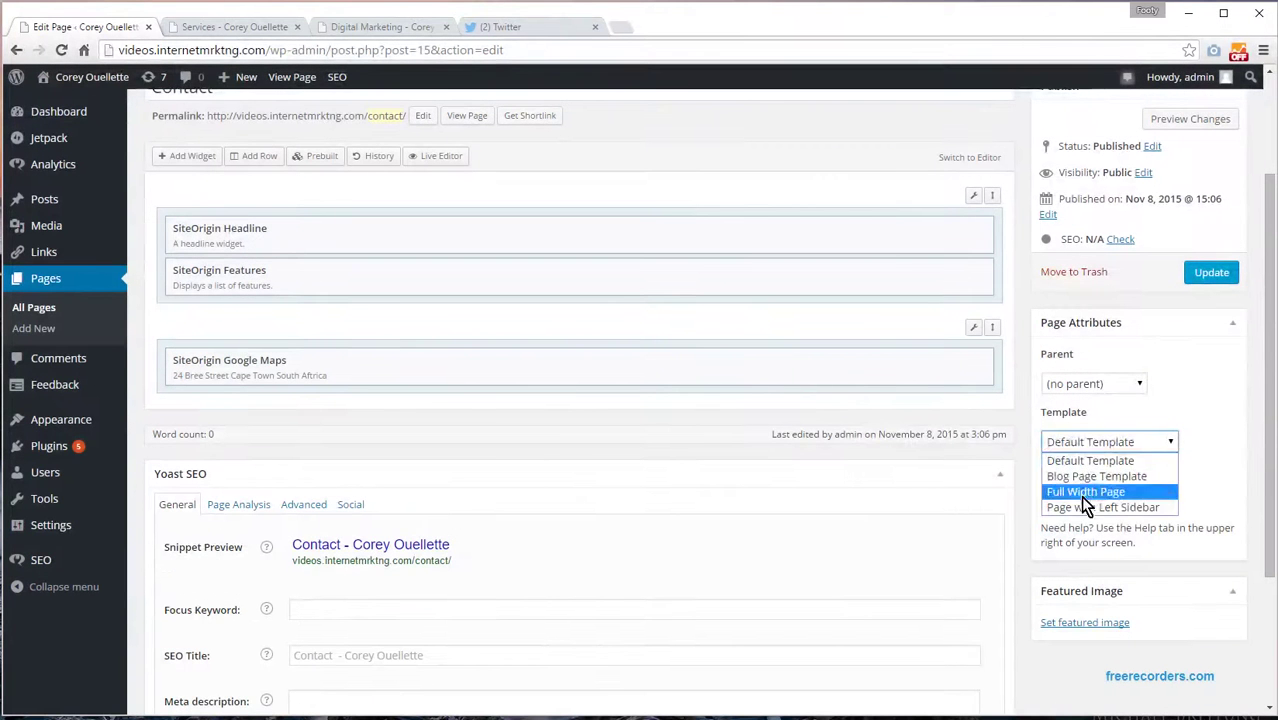
click(1080, 492)
click(1169, 122)
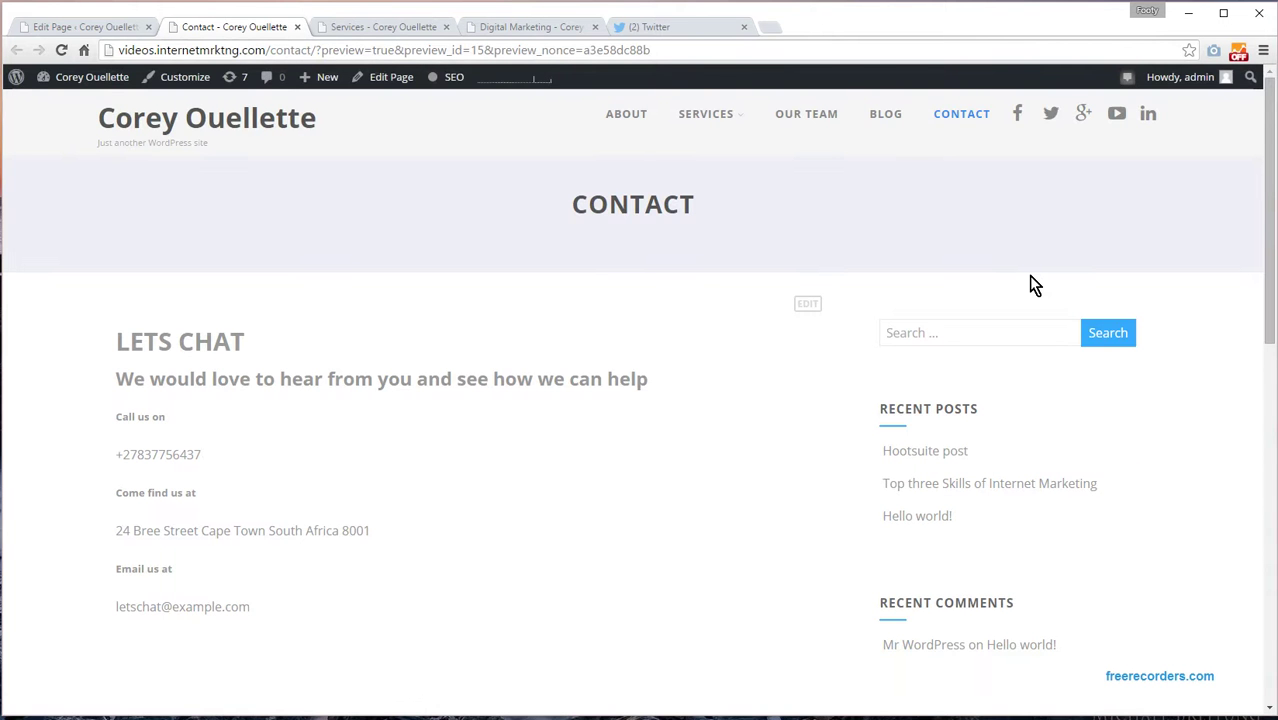
scroll(628, 357, down, 4)
scroll(542, 337, up, 2)
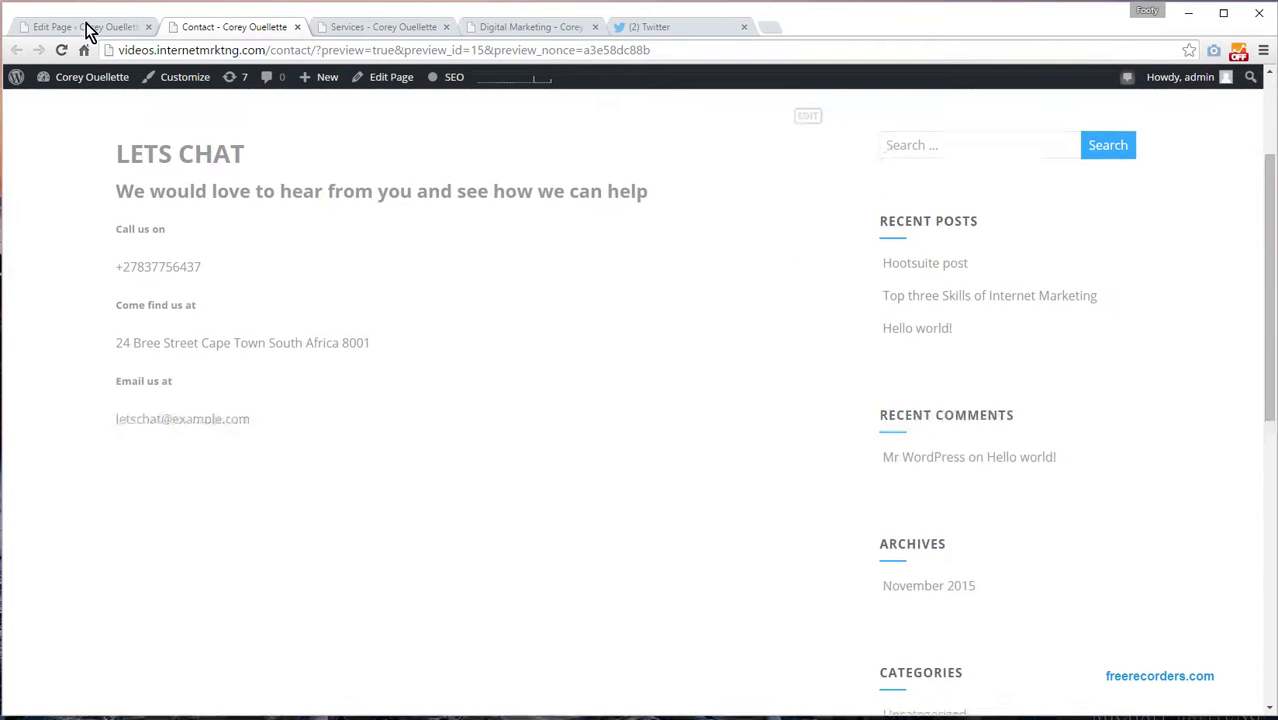
click(88, 28)
click(1206, 276)
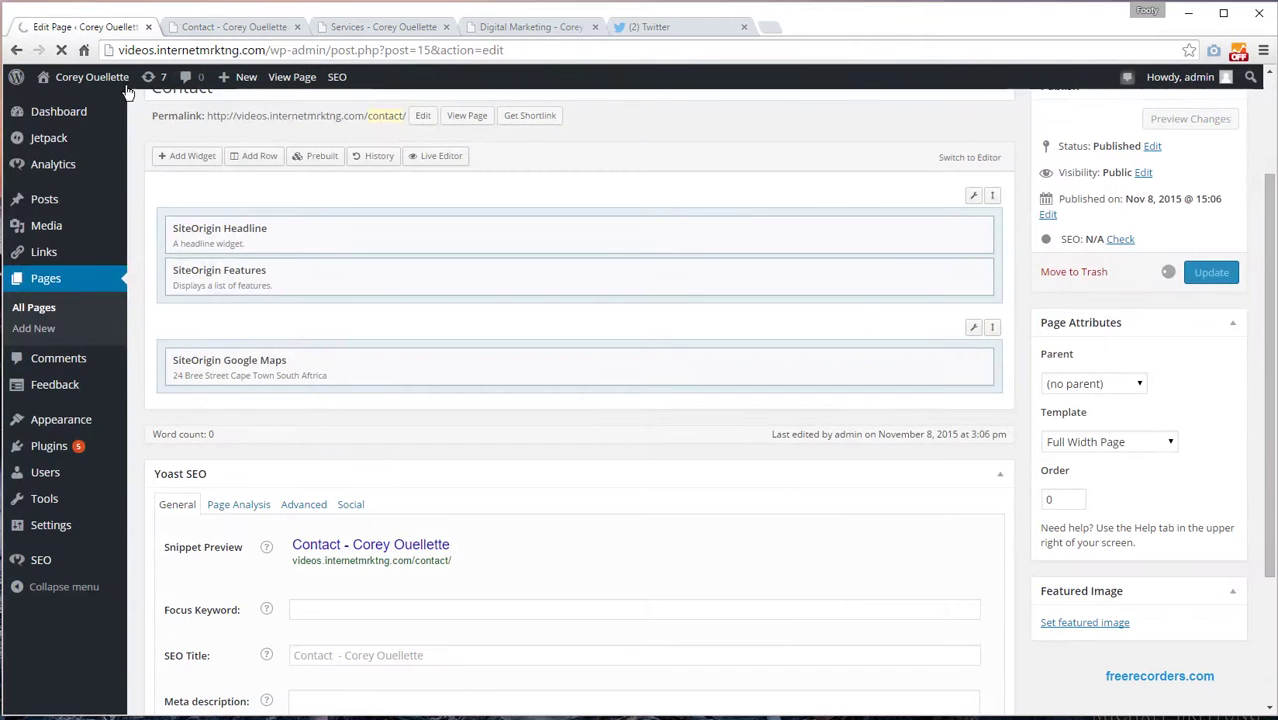
Reload the Contact page preview and review the full-width layout down to the map and footer, comparing it with the editor.
click(200, 30)
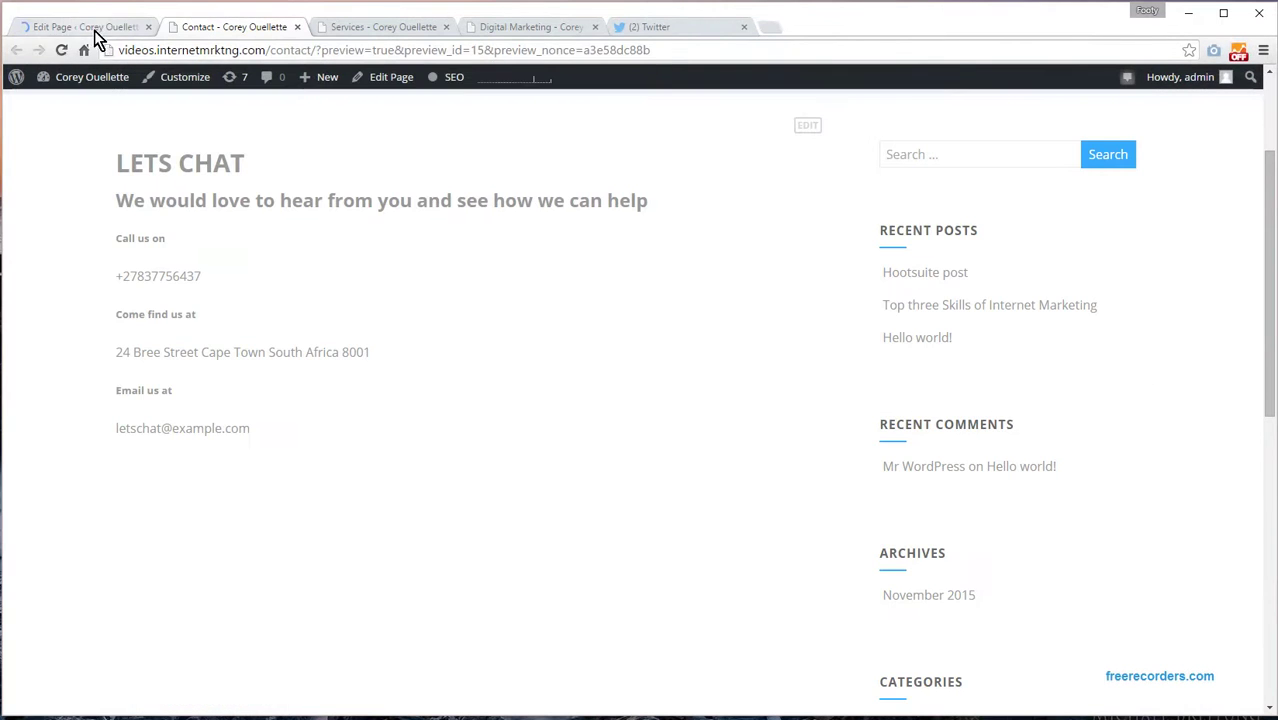
click(62, 51)
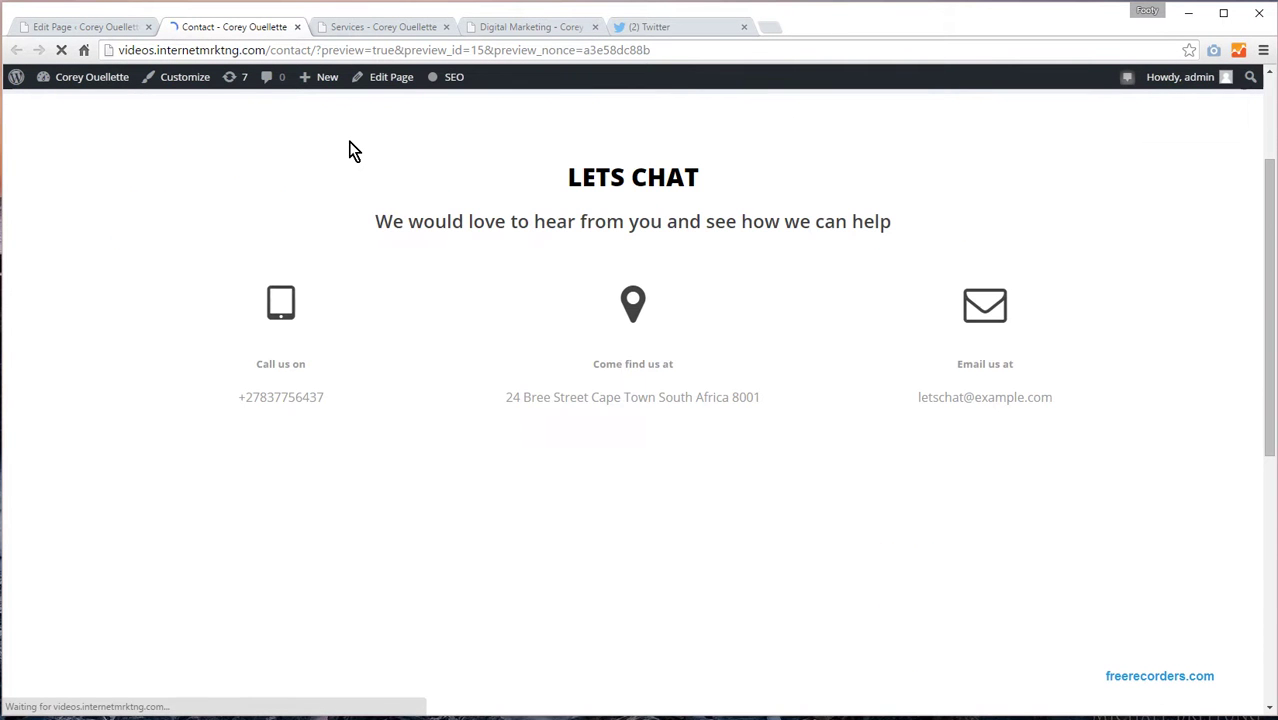
scroll(402, 187, down, 2)
scroll(402, 190, down, 3)
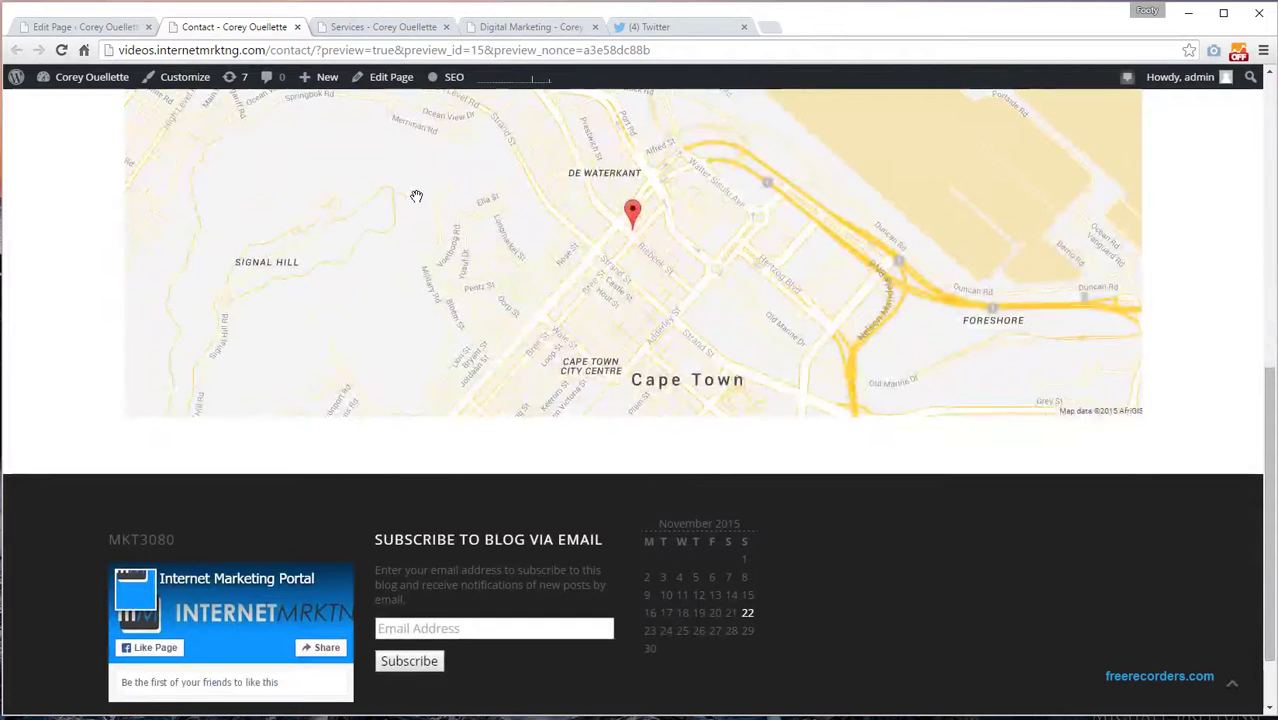
scroll(417, 194, down, 1)
scroll(417, 194, up, 1)
scroll(105, 257, up, 2)
scroll(105, 257, up, 3)
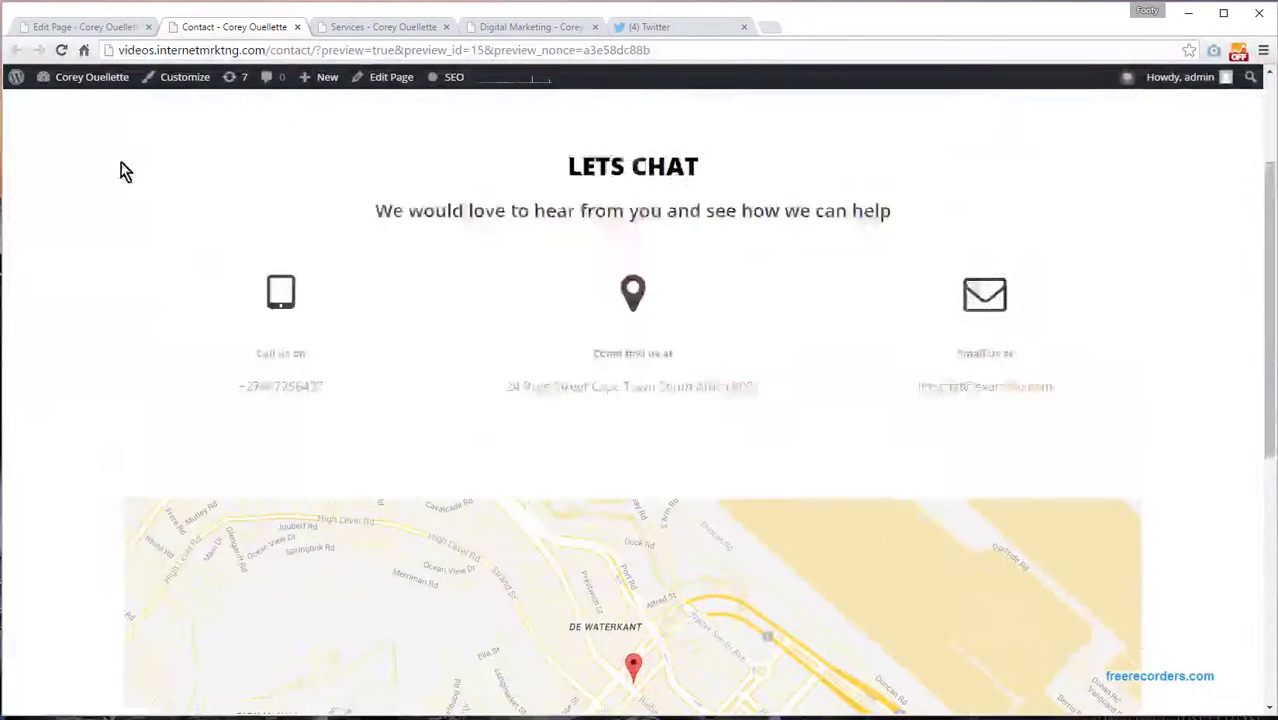
click(82, 27)
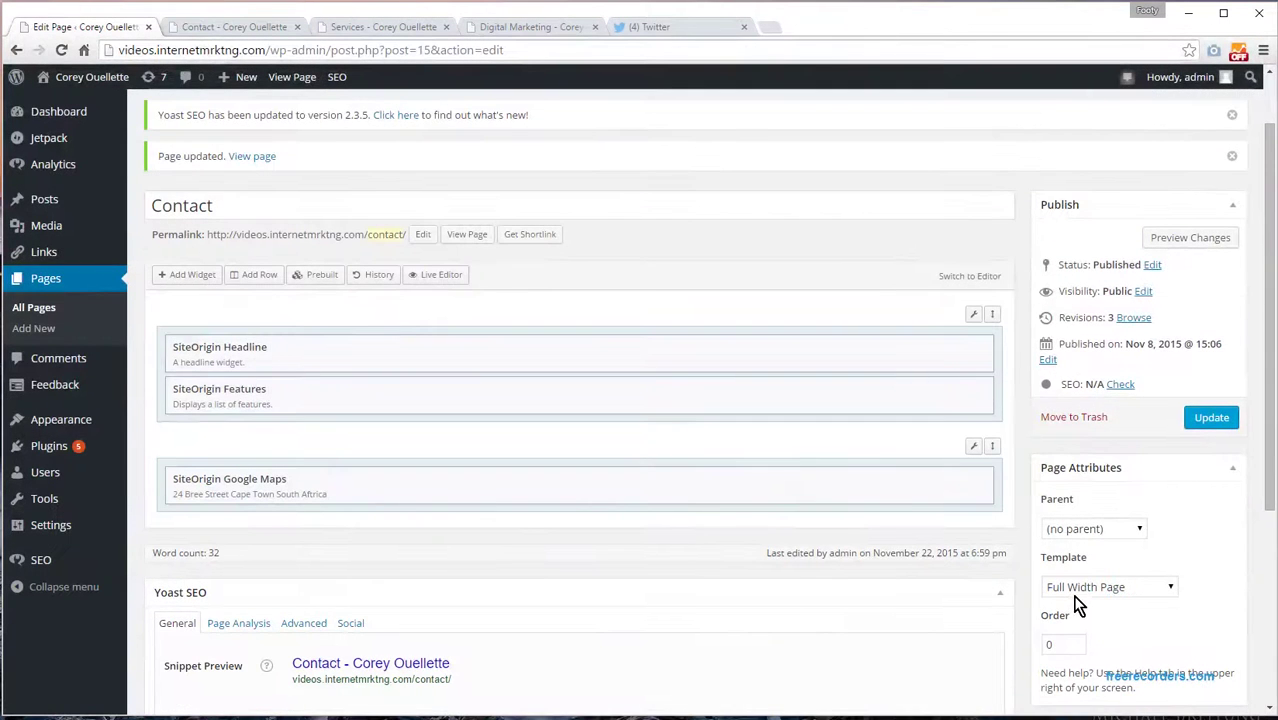
click(230, 36)
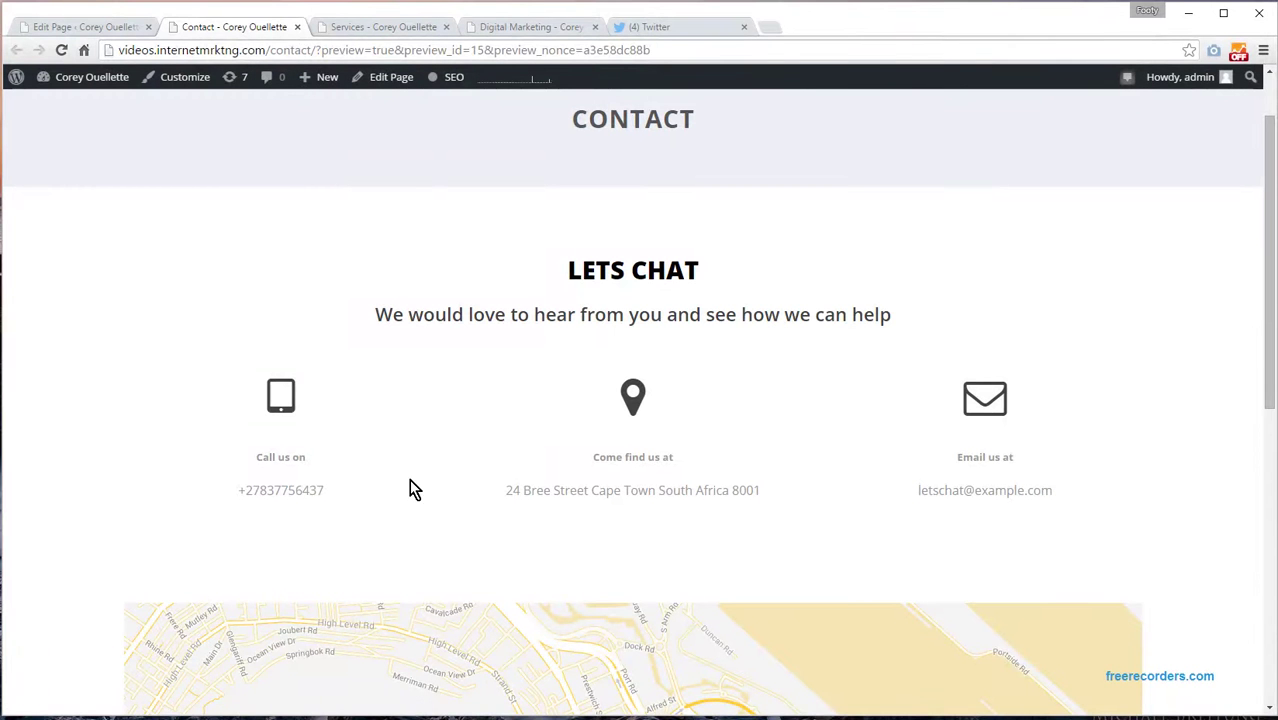
Open the User Experience page from the pages list for editing and switch its content to Page Builder.
click(104, 31)
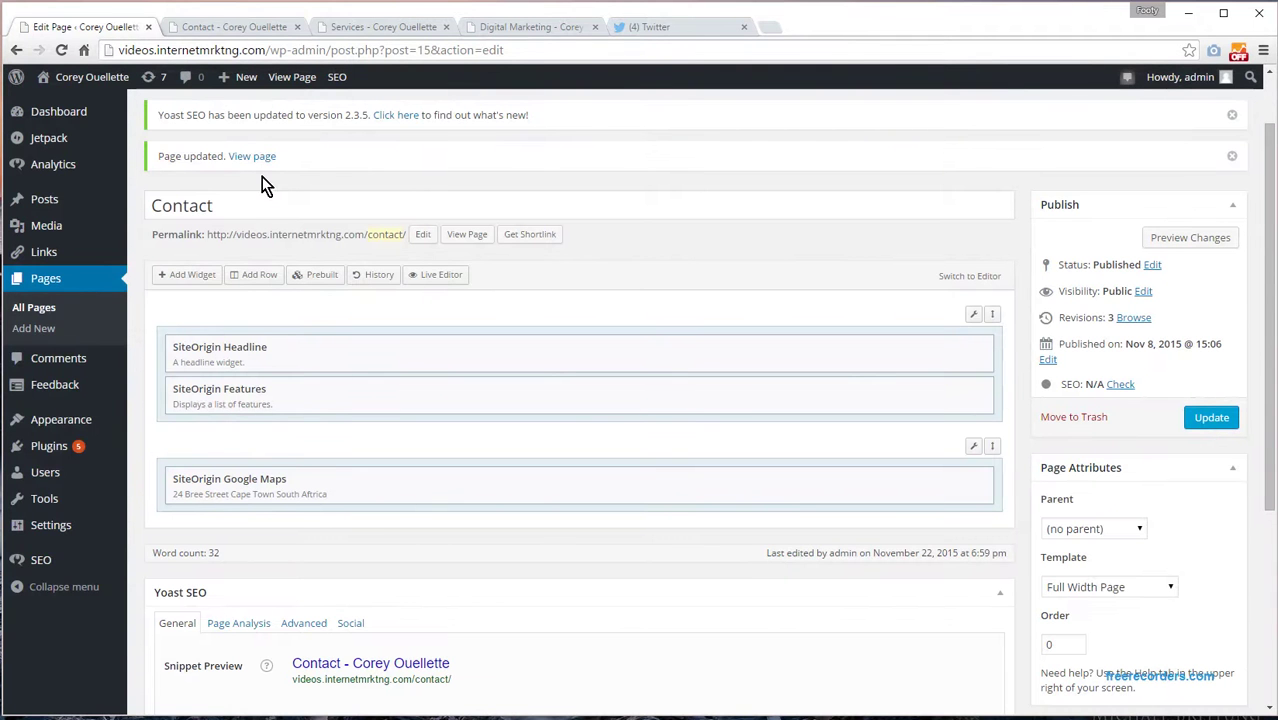
click(47, 281)
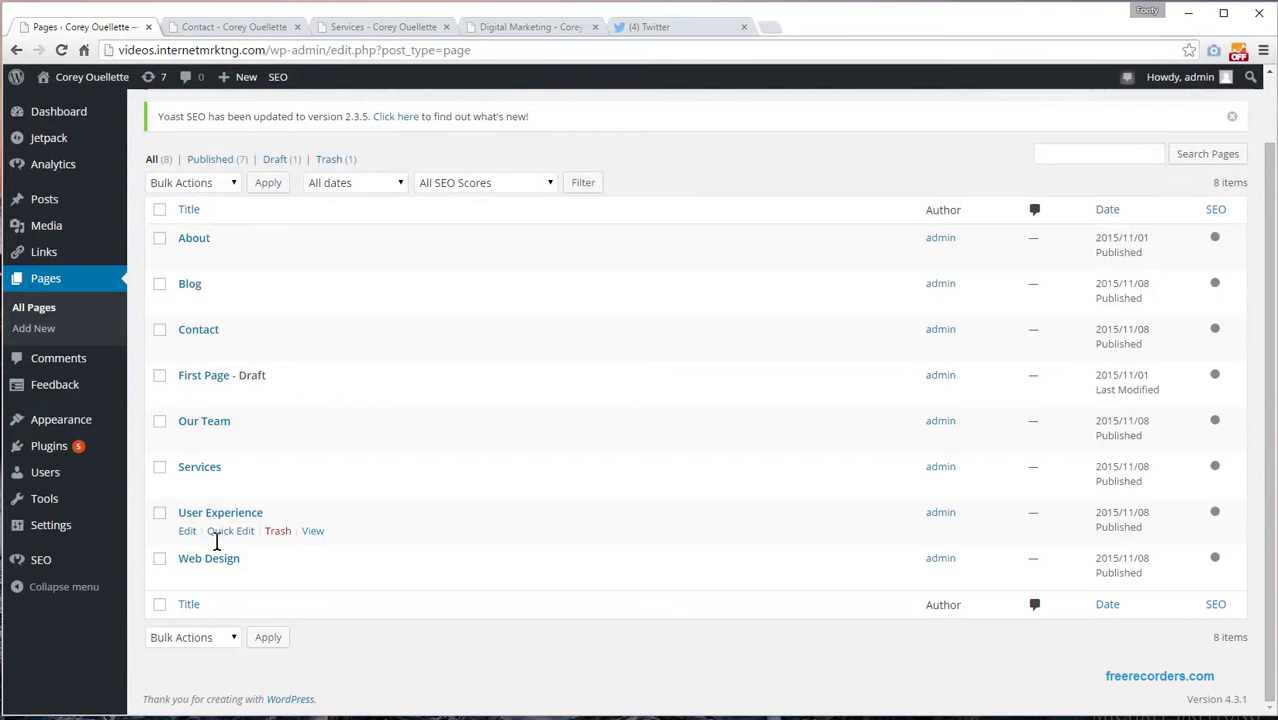
click(216, 513)
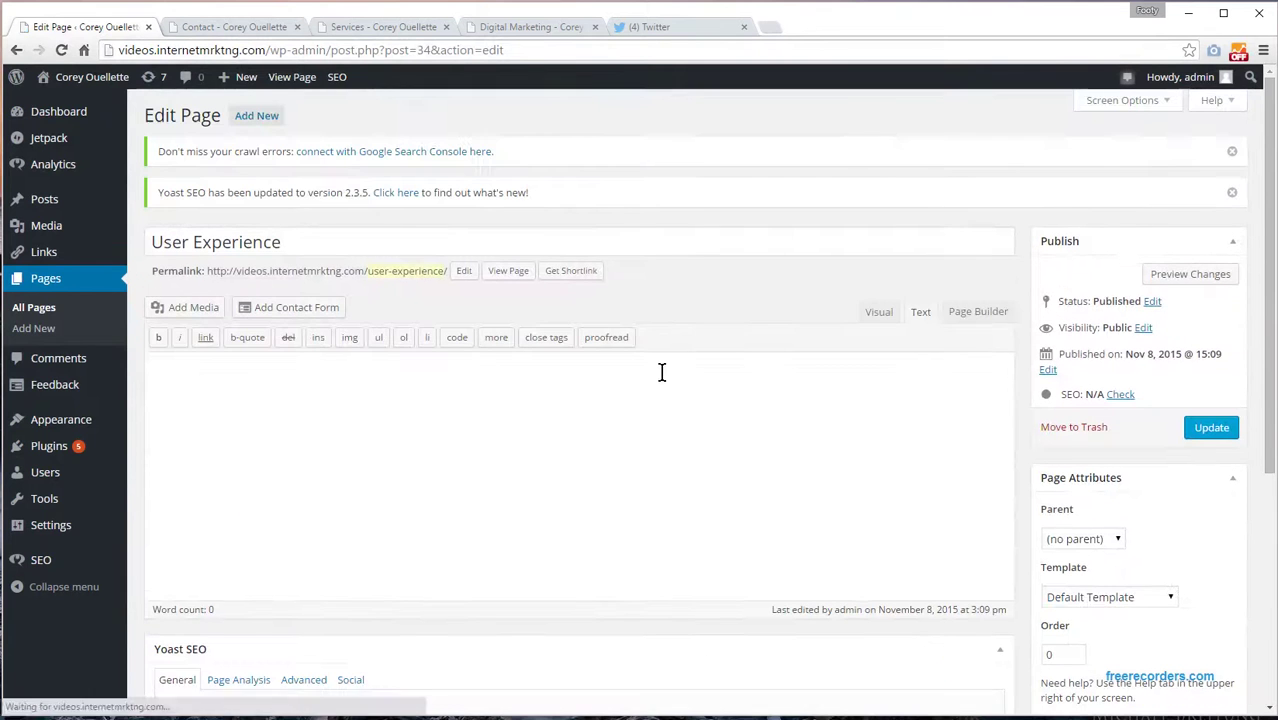
click(1002, 320)
Browse the prebuilt layouts and apply the Refined Design layout to the User Experience page.
click(530, 365)
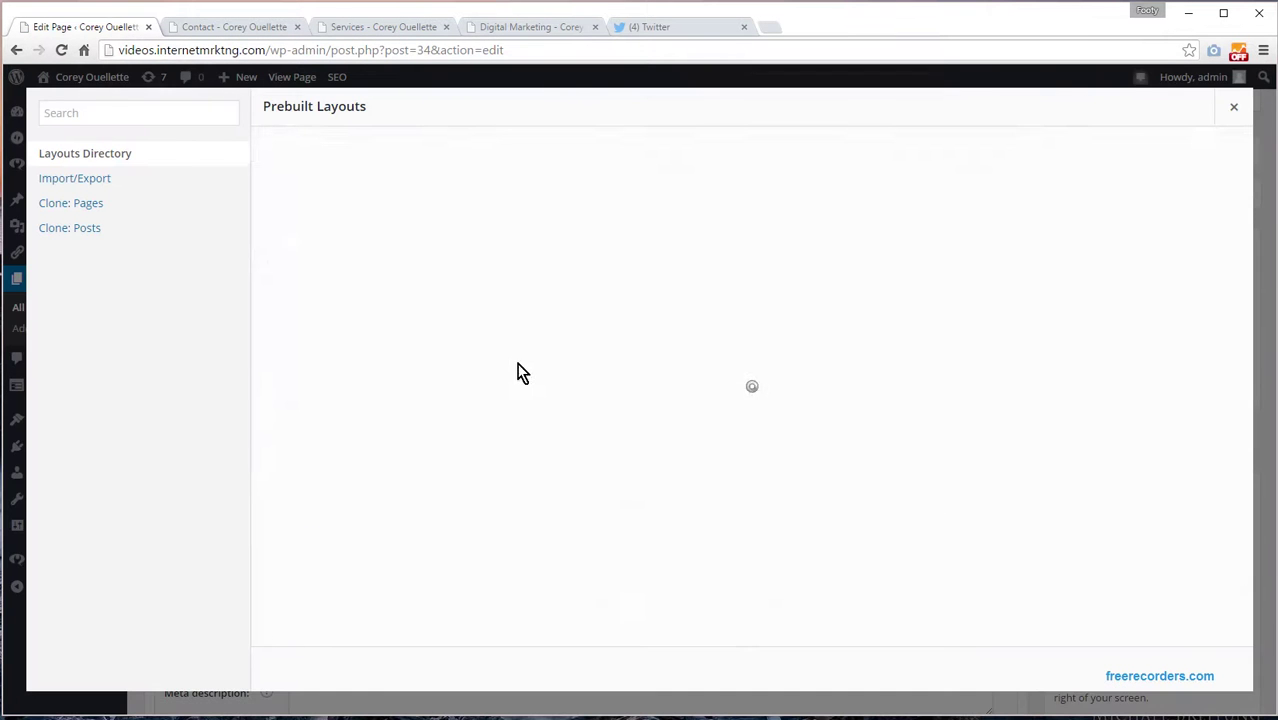
scroll(560, 380, down, 4)
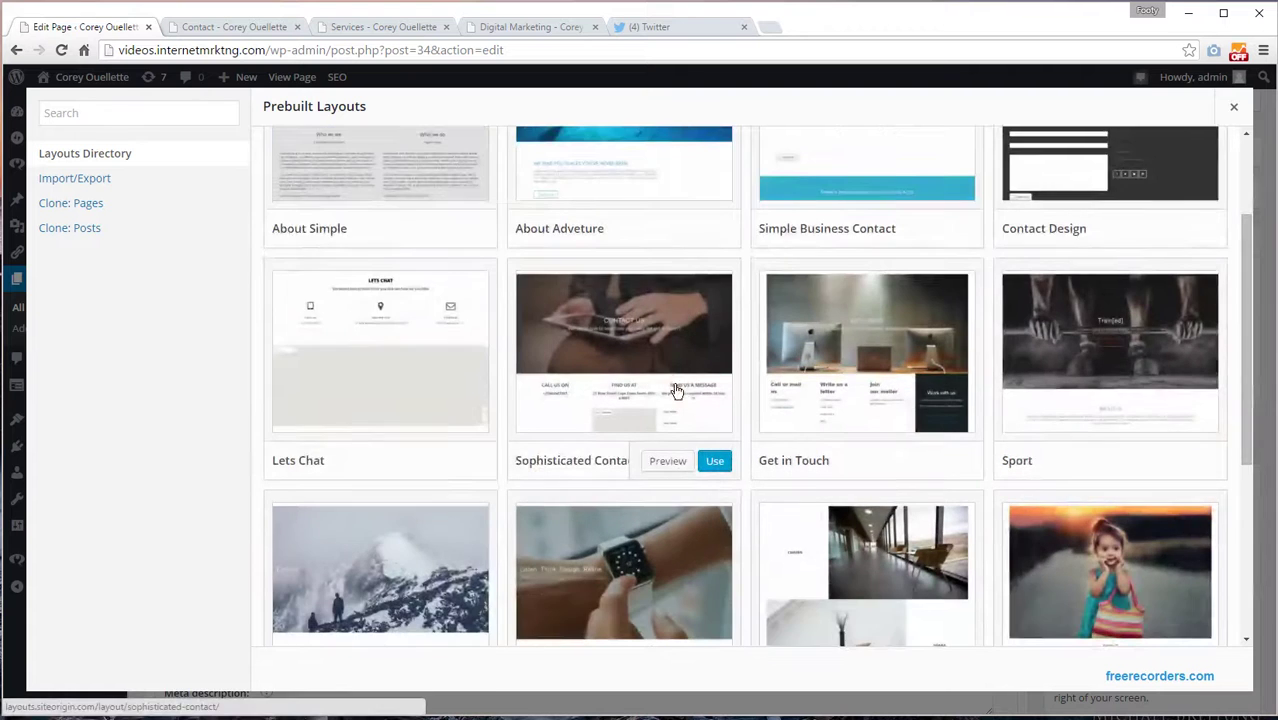
scroll(676, 390, down, 1)
scroll(672, 389, down, 1)
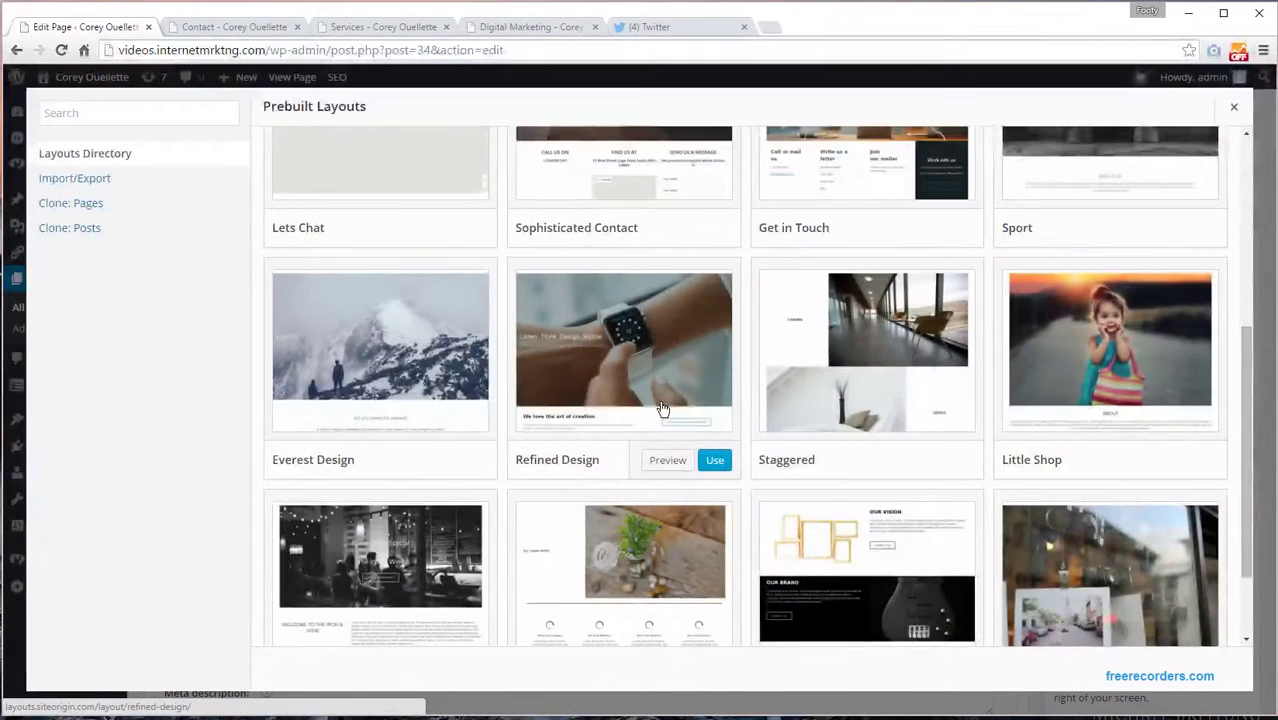
scroll(657, 404, down, 2)
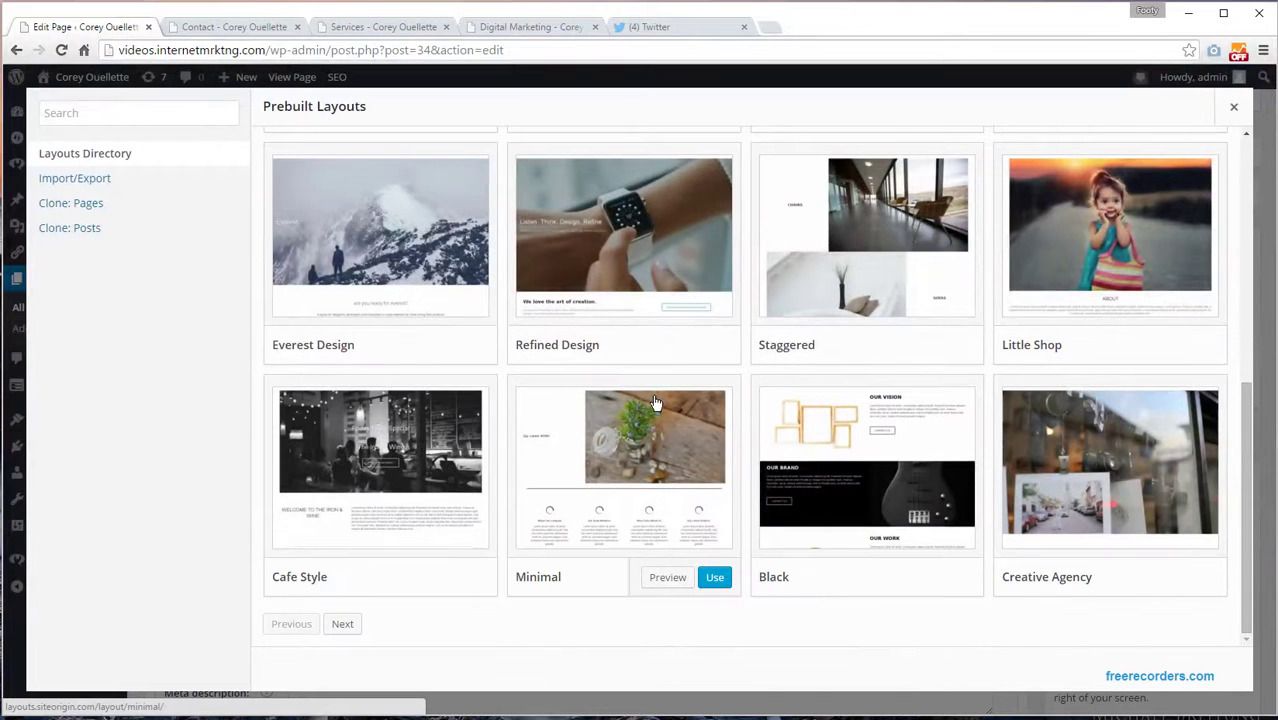
scroll(655, 404, up, 1)
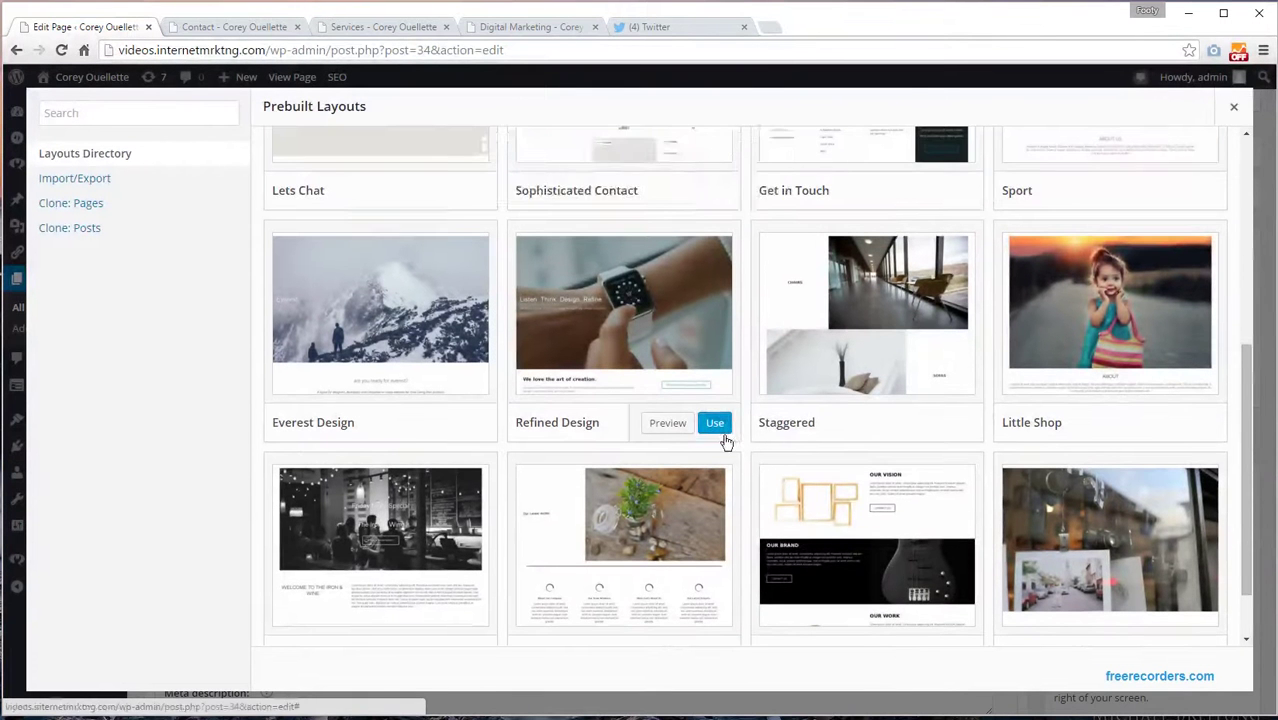
click(714, 420)
click(664, 186)
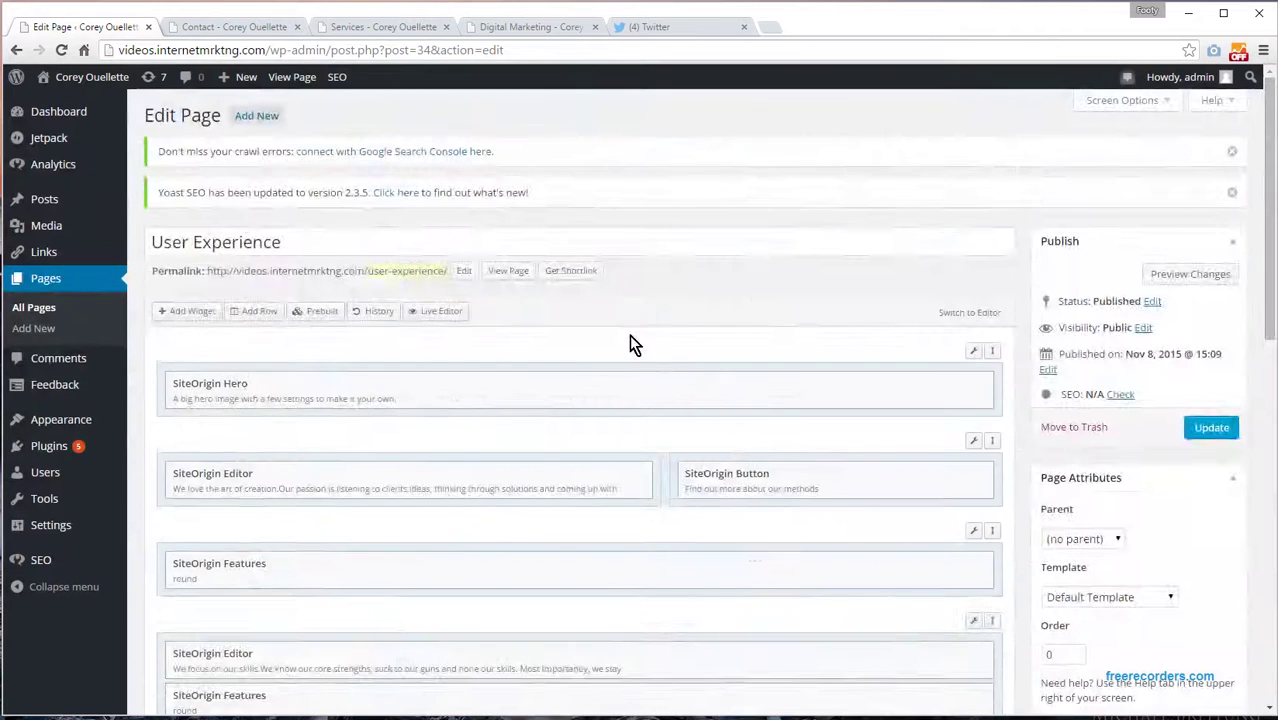
Set the User Experience page's template to Full Width Page.
scroll(628, 342, down, 2)
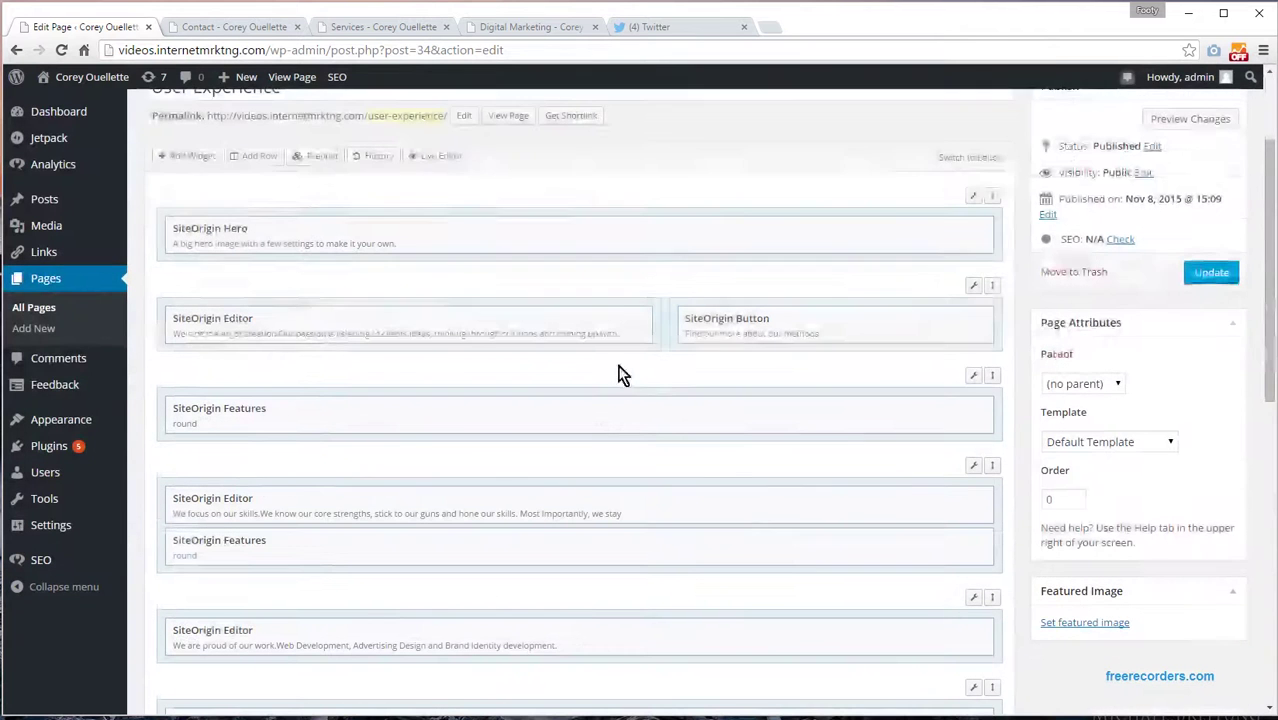
click(1150, 447)
click(1092, 489)
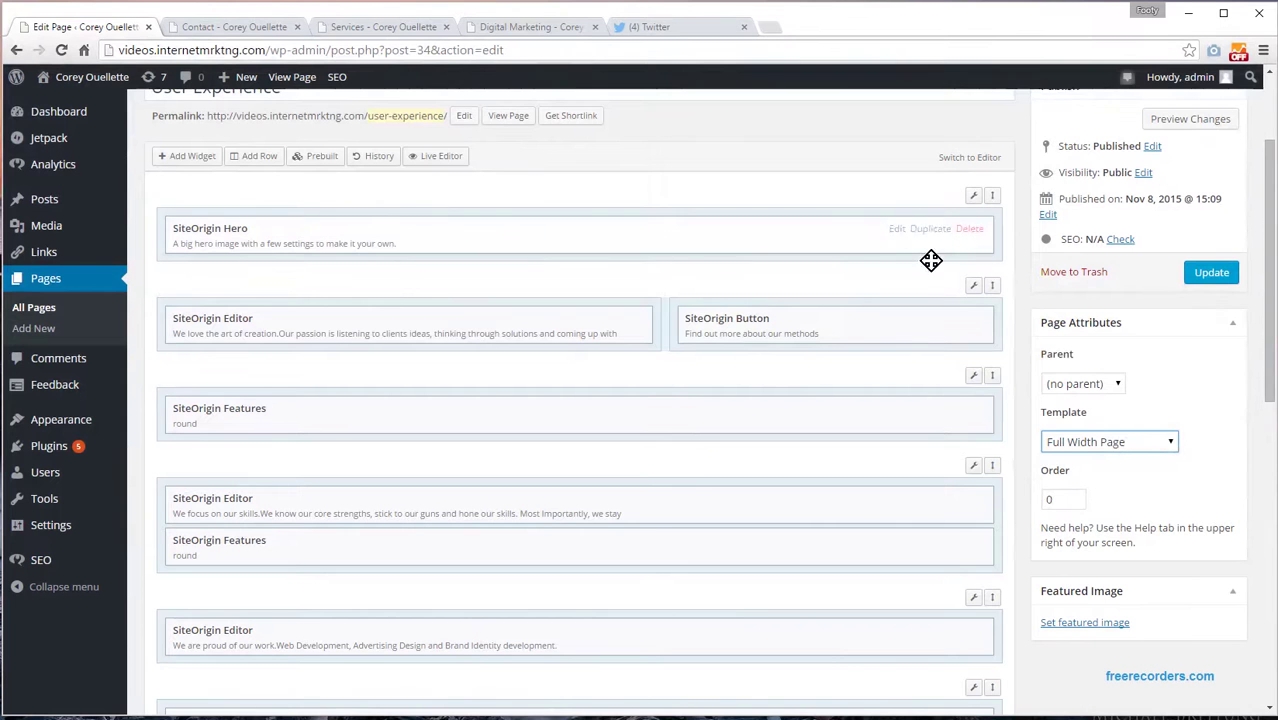
Inspect the text of the "We love the art of creation" and "We focus on our skills" SiteOrigin Editor widgets, closing each without edits.
click(561, 333)
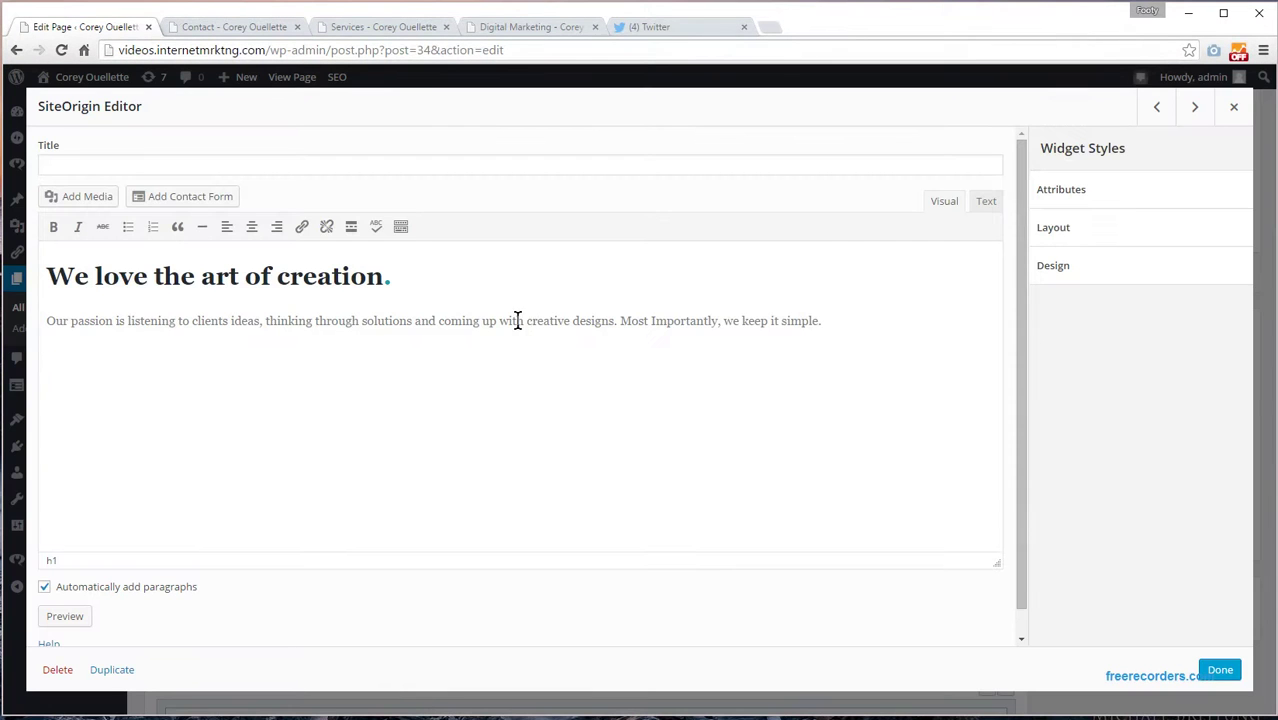
click(986, 201)
click(944, 201)
scroll(310, 303, down, 1)
click(1233, 106)
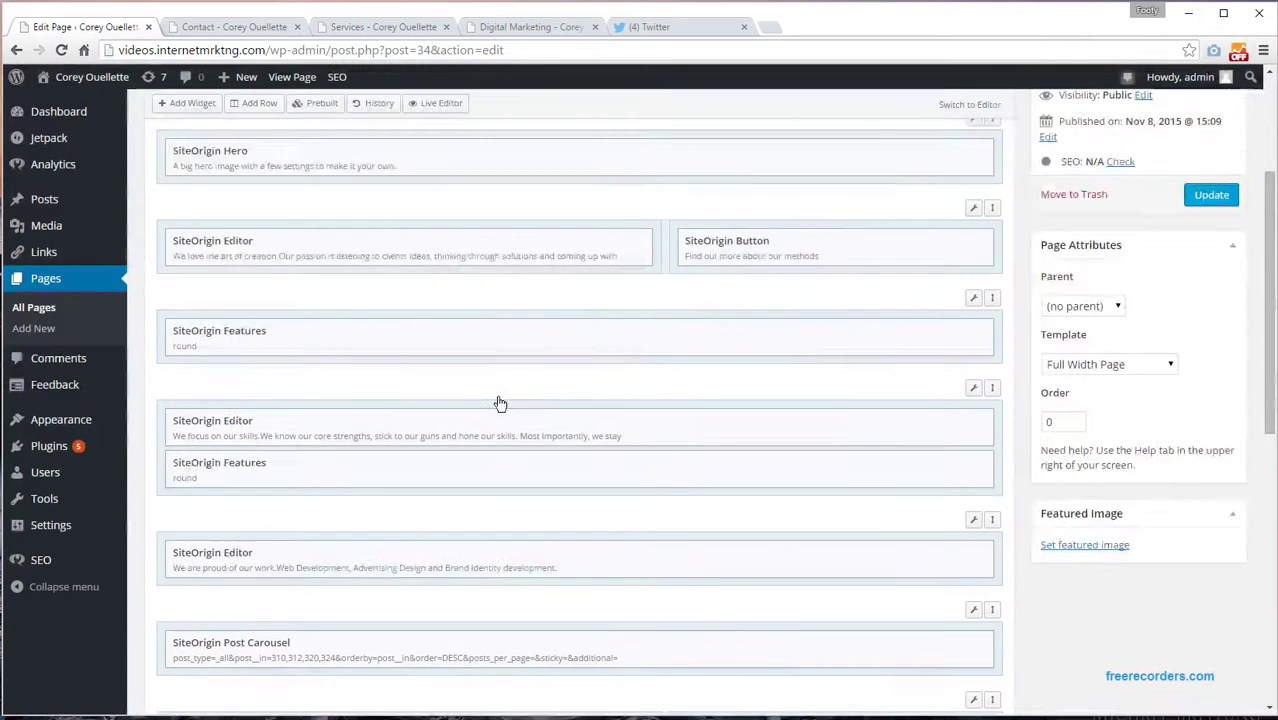
scroll(500, 400, down, 1)
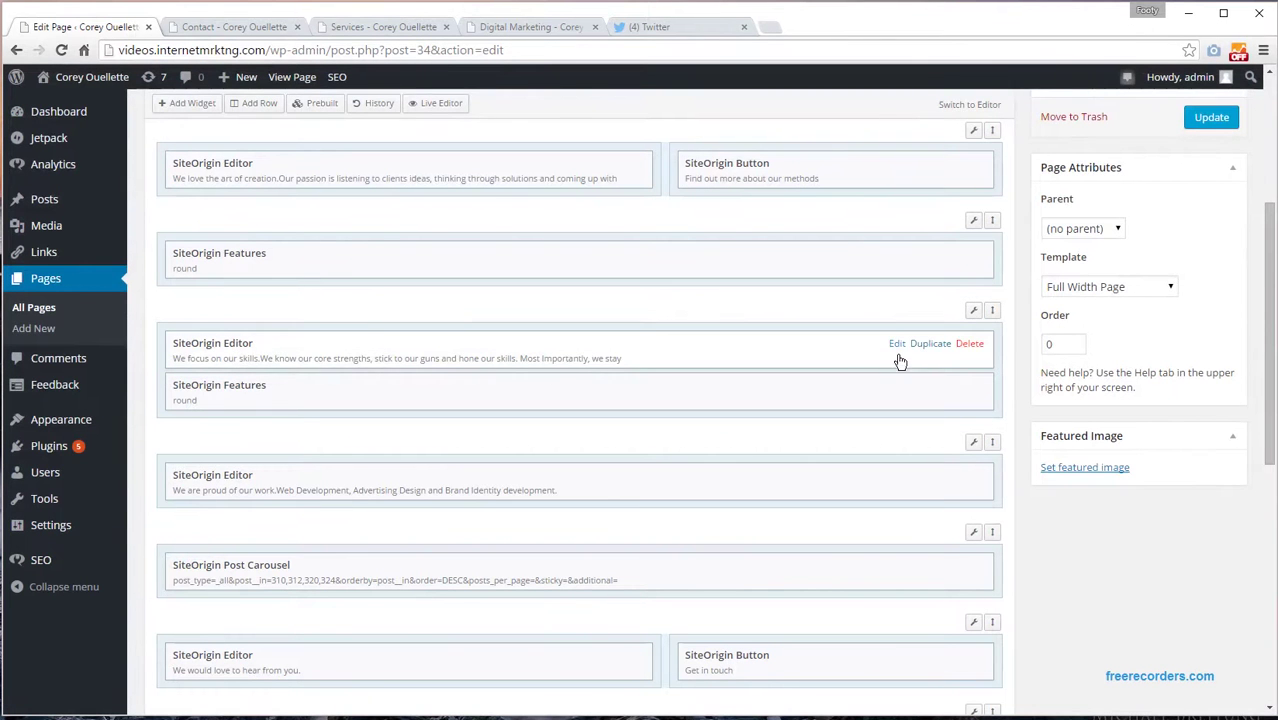
click(895, 344)
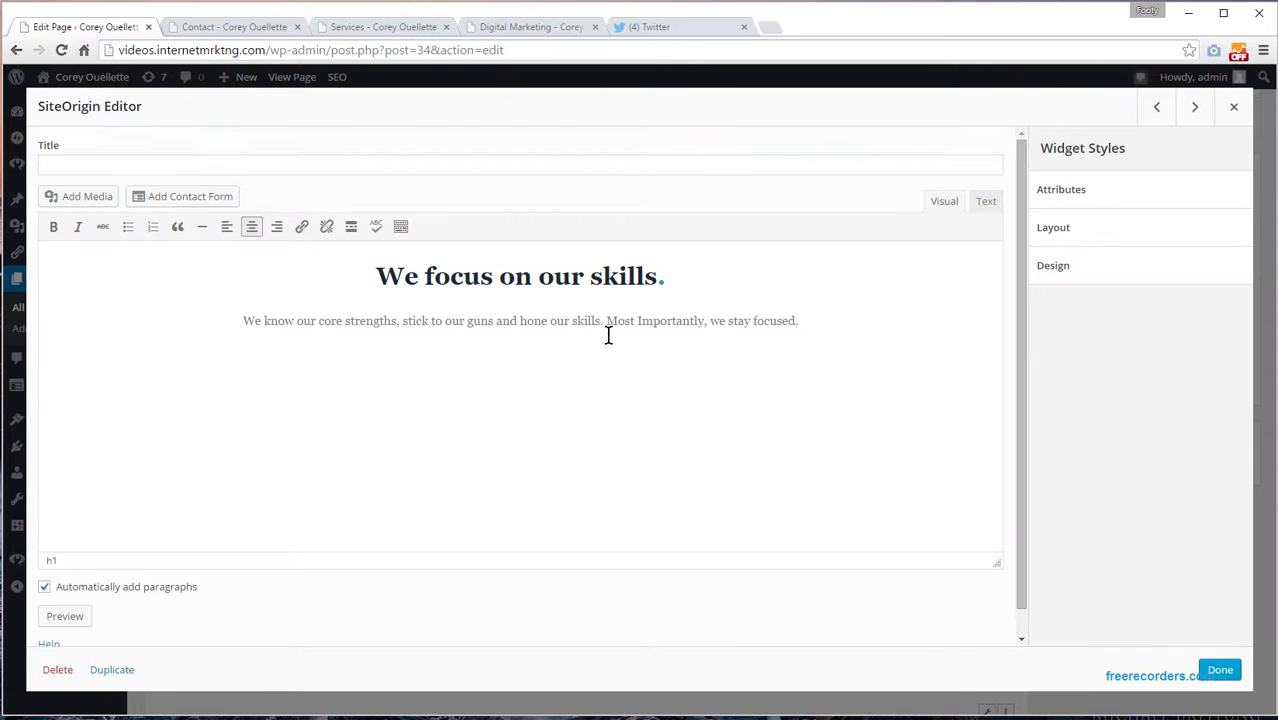
click(1233, 107)
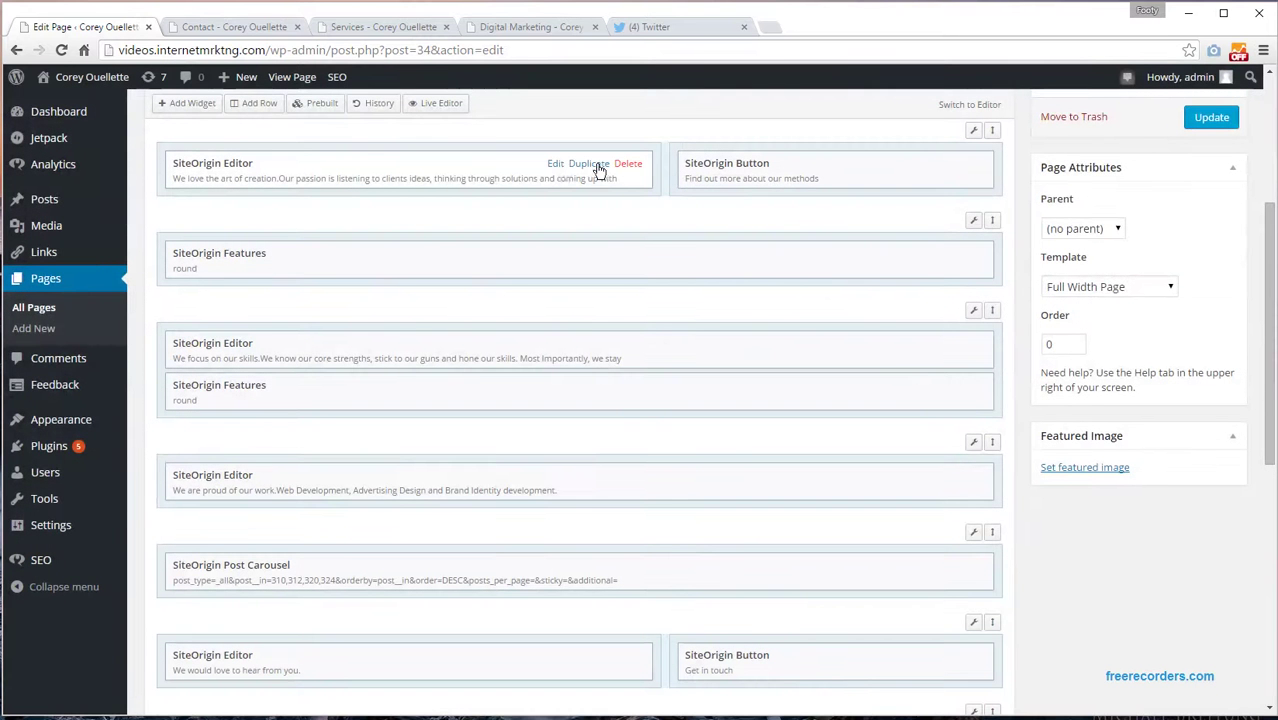
click(556, 163)
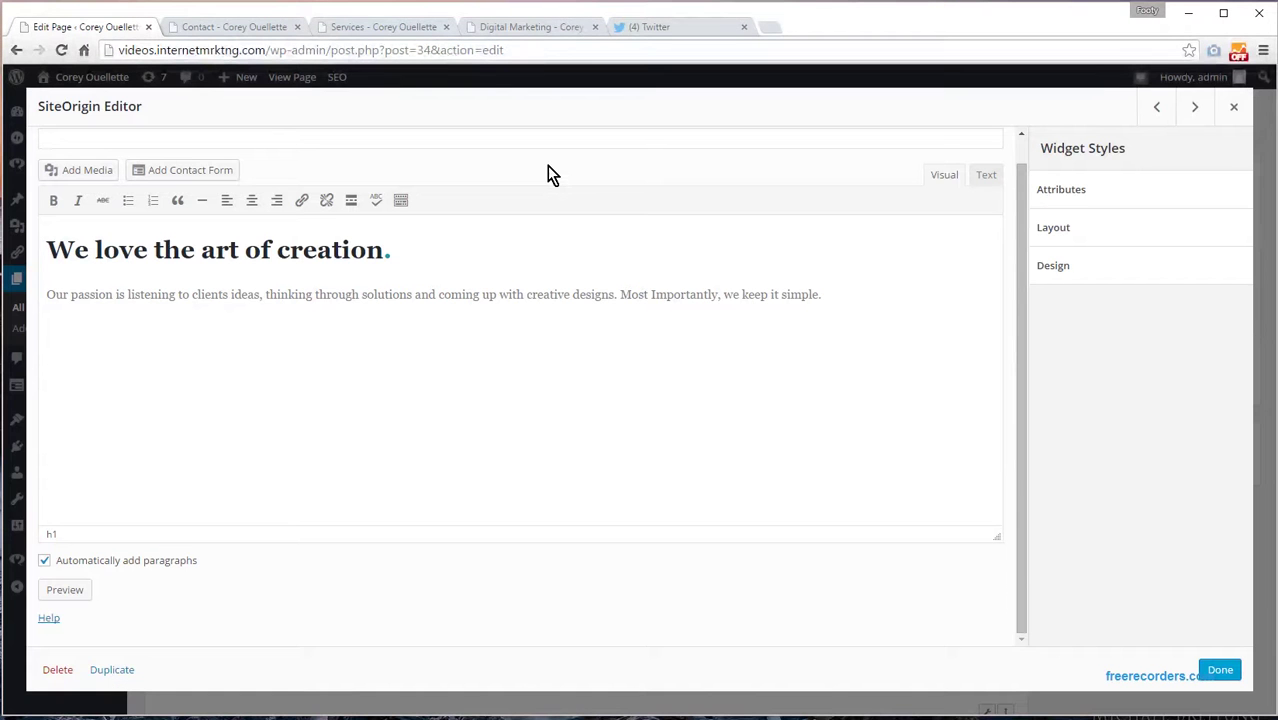
click(1234, 108)
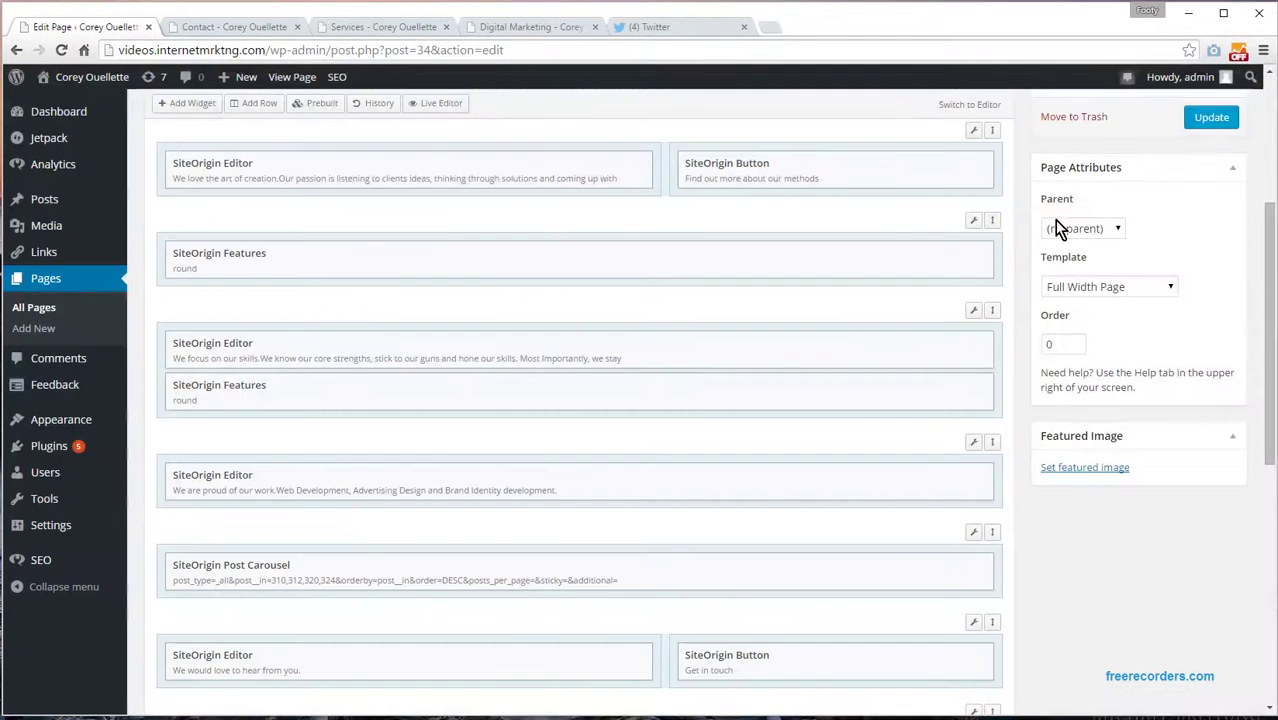
Update the User Experience page to save its layout and template.
click(1211, 120)
scroll(995, 252, up, 4)
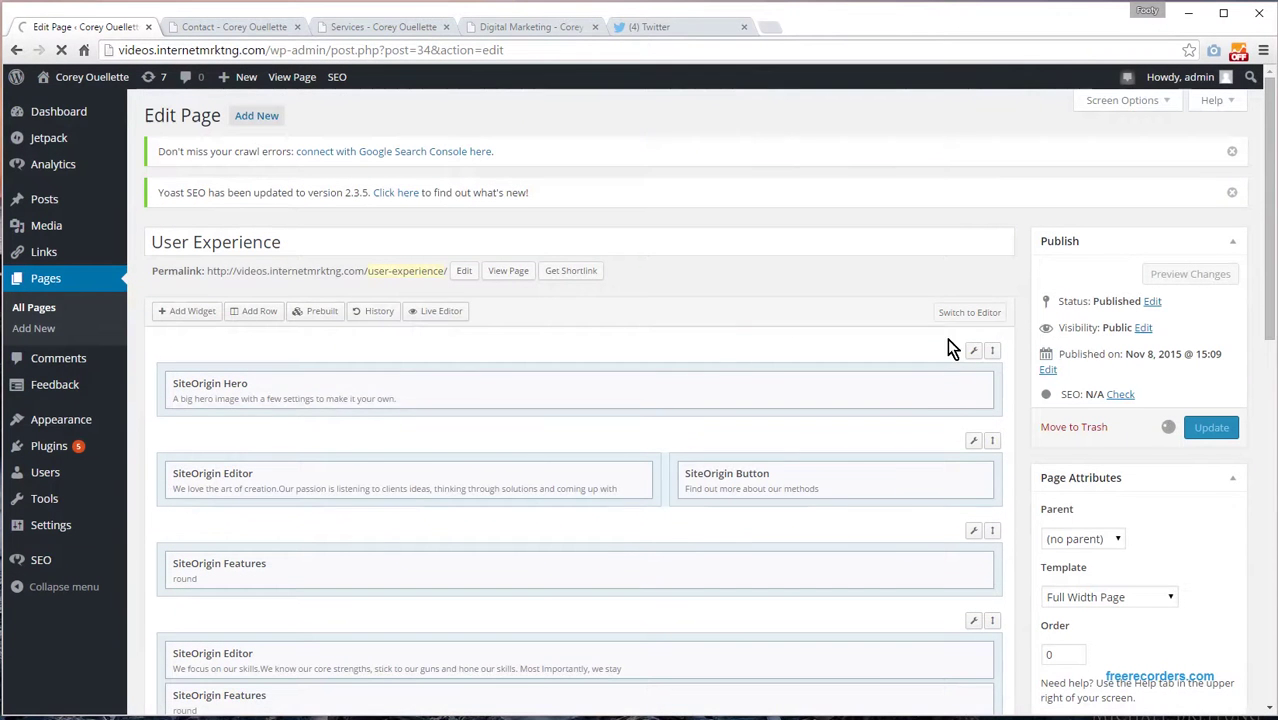
Preview the User Experience page and review its whole layout down to the social media buttons and footer.
mouse_move(927, 386)
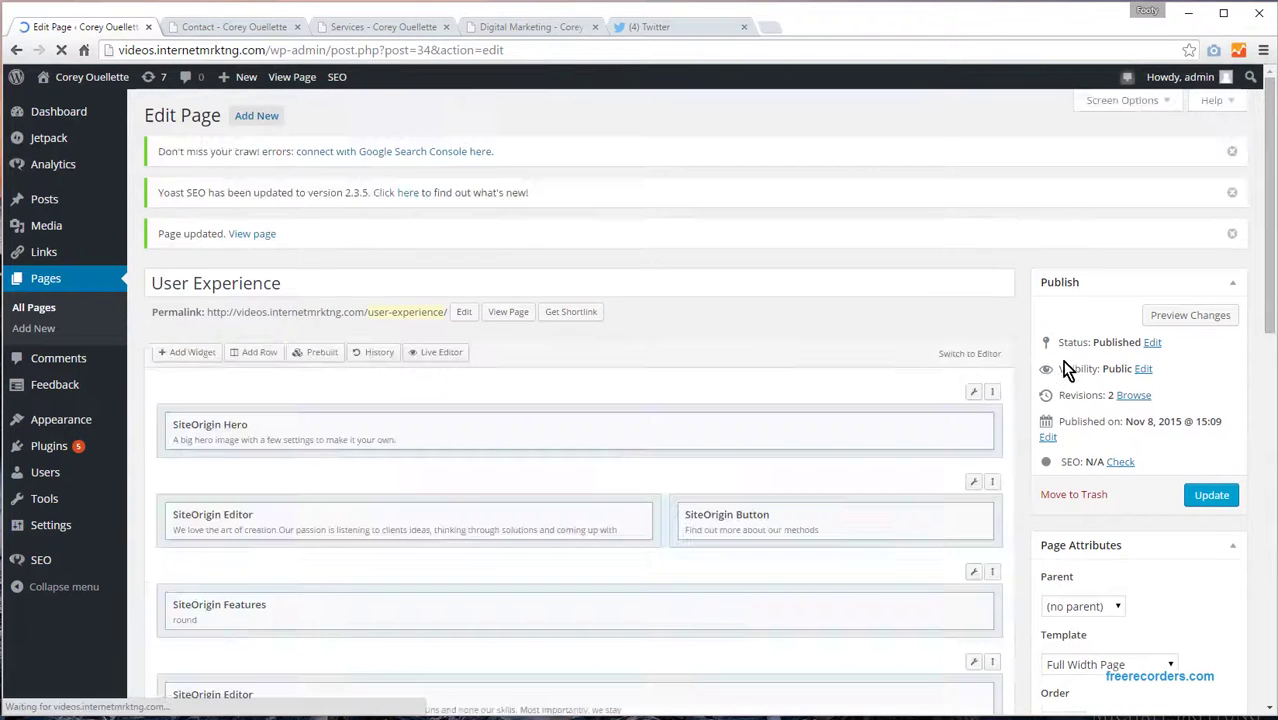
click(1190, 314)
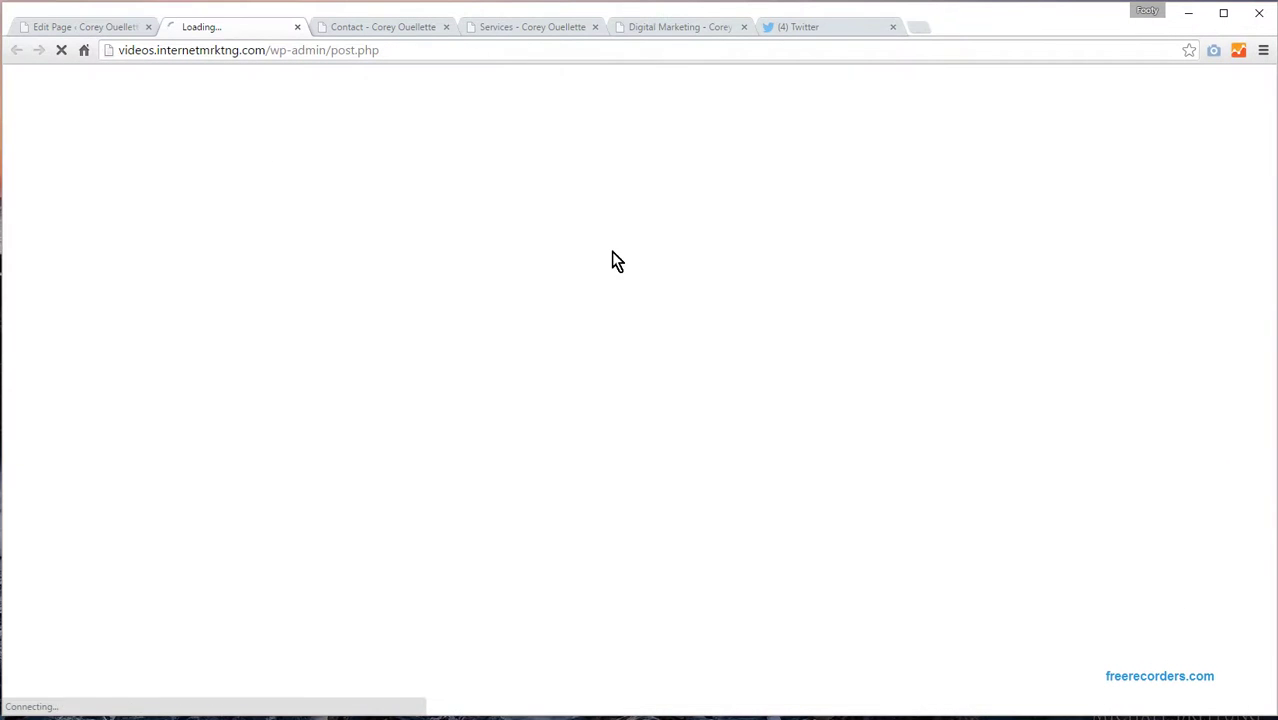
click(93, 32)
click(219, 30)
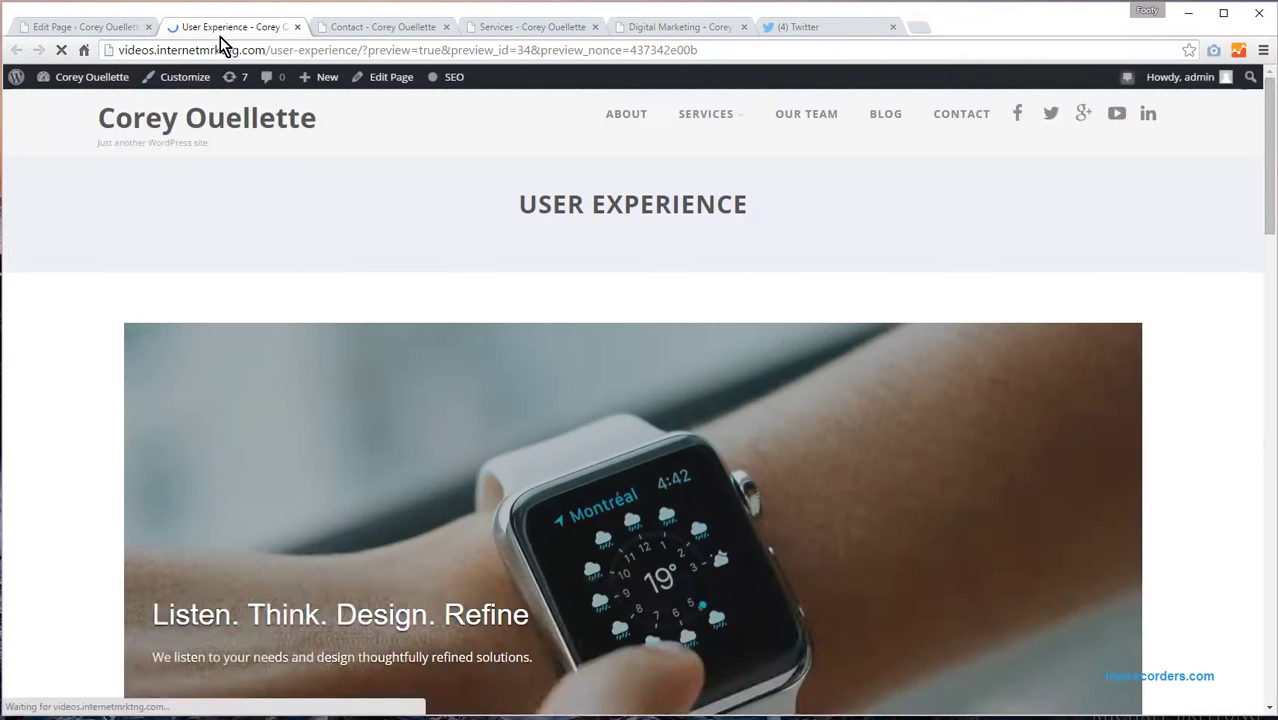
scroll(391, 211, down, 4)
scroll(374, 205, down, 6)
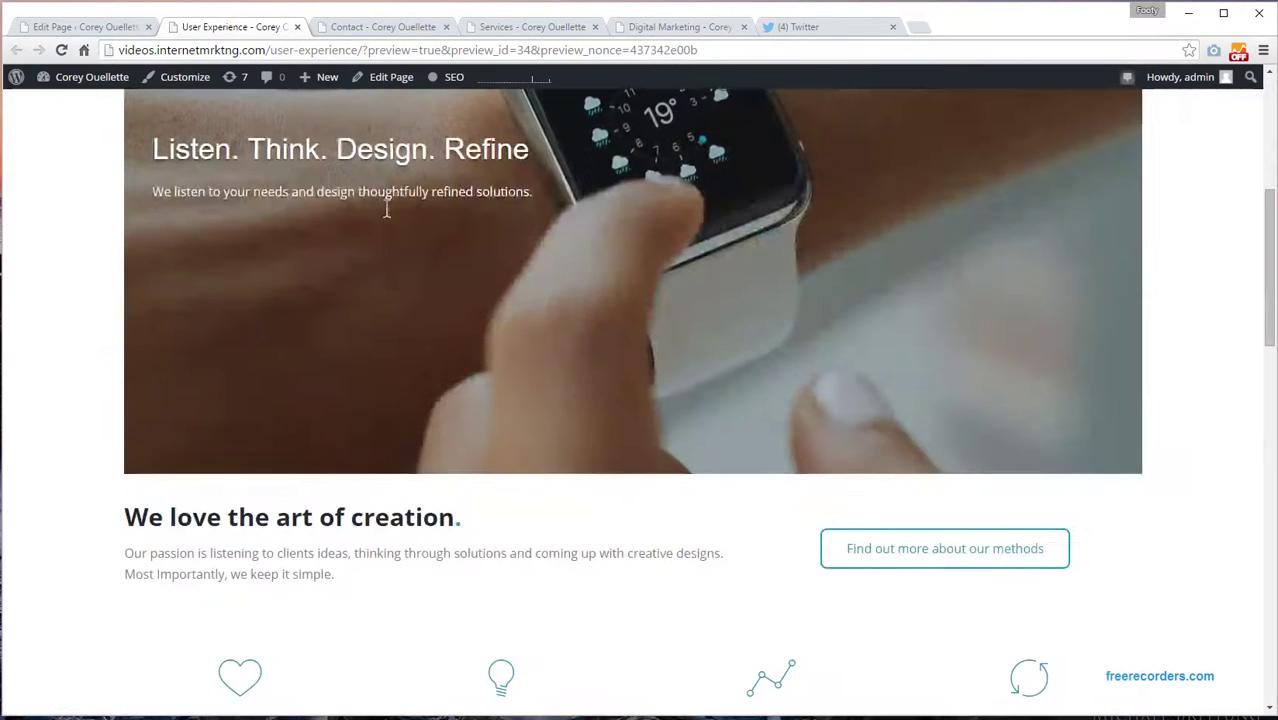
scroll(388, 200, down, 6)
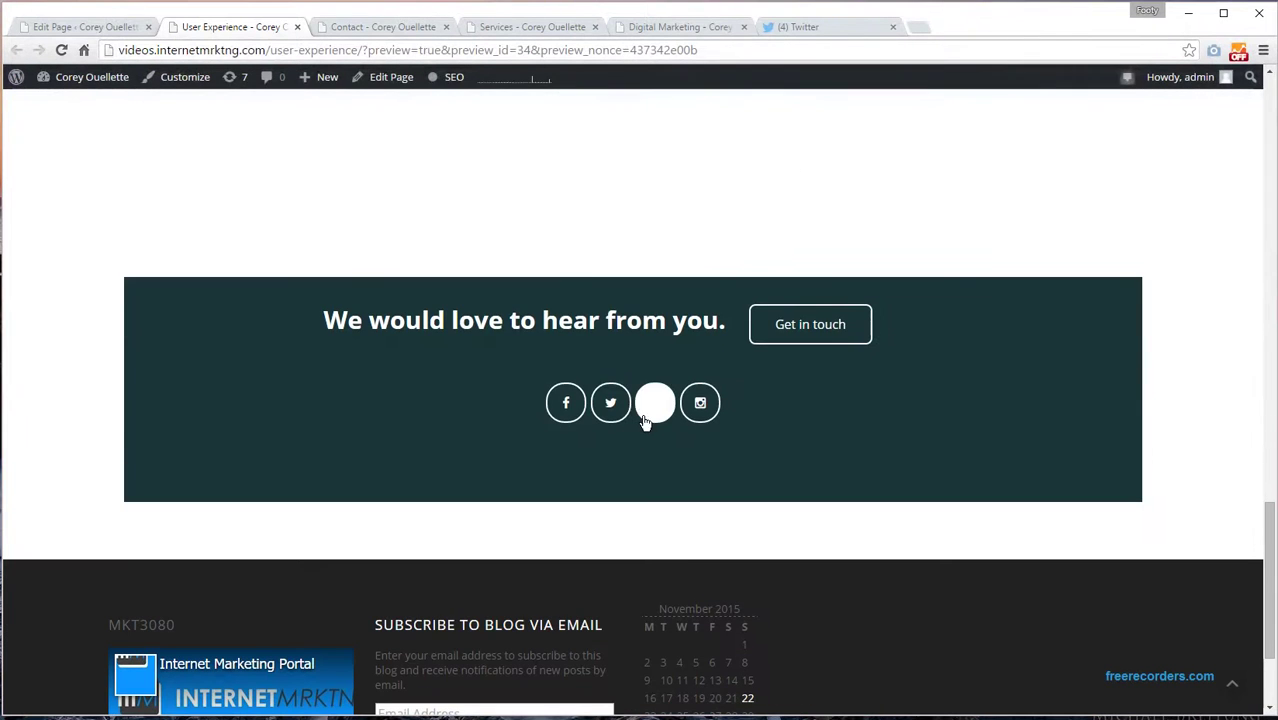
scroll(430, 436, down, 2)
scroll(430, 437, up, 1)
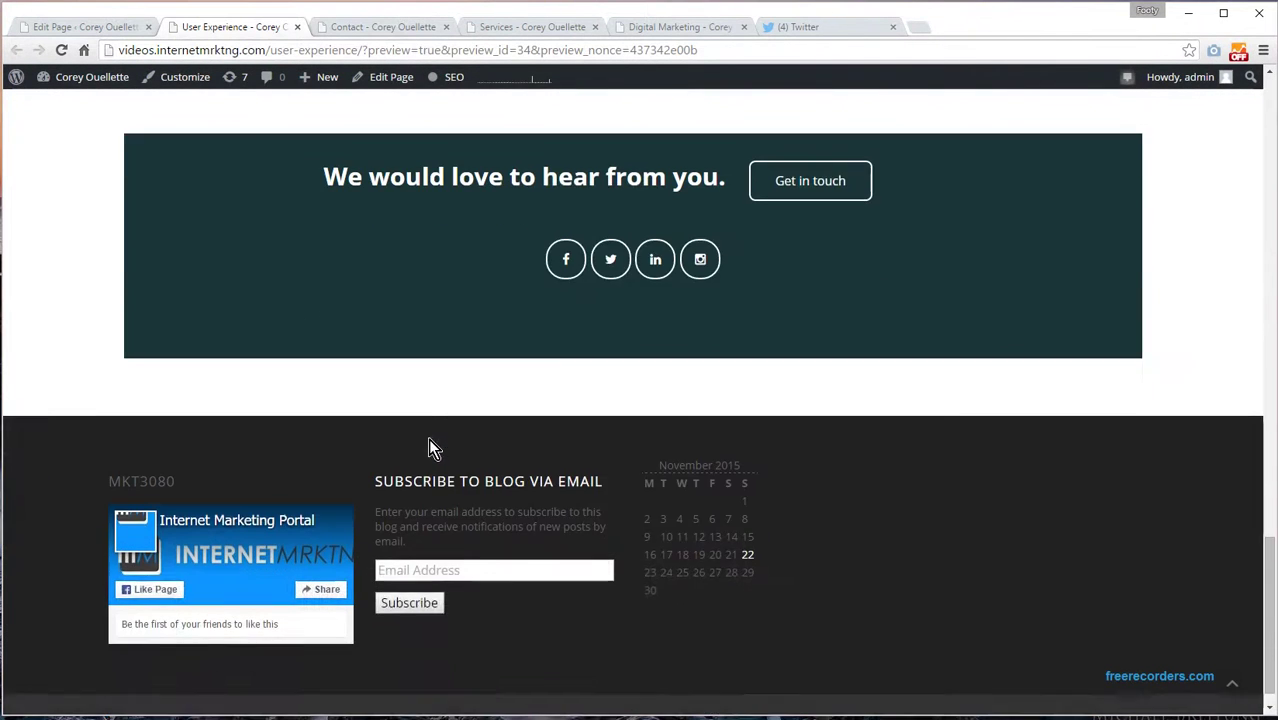
Delete the SiteOrigin Social Media Buttons widget and its emptied row from the User Experience page, and update the page.
click(55, 28)
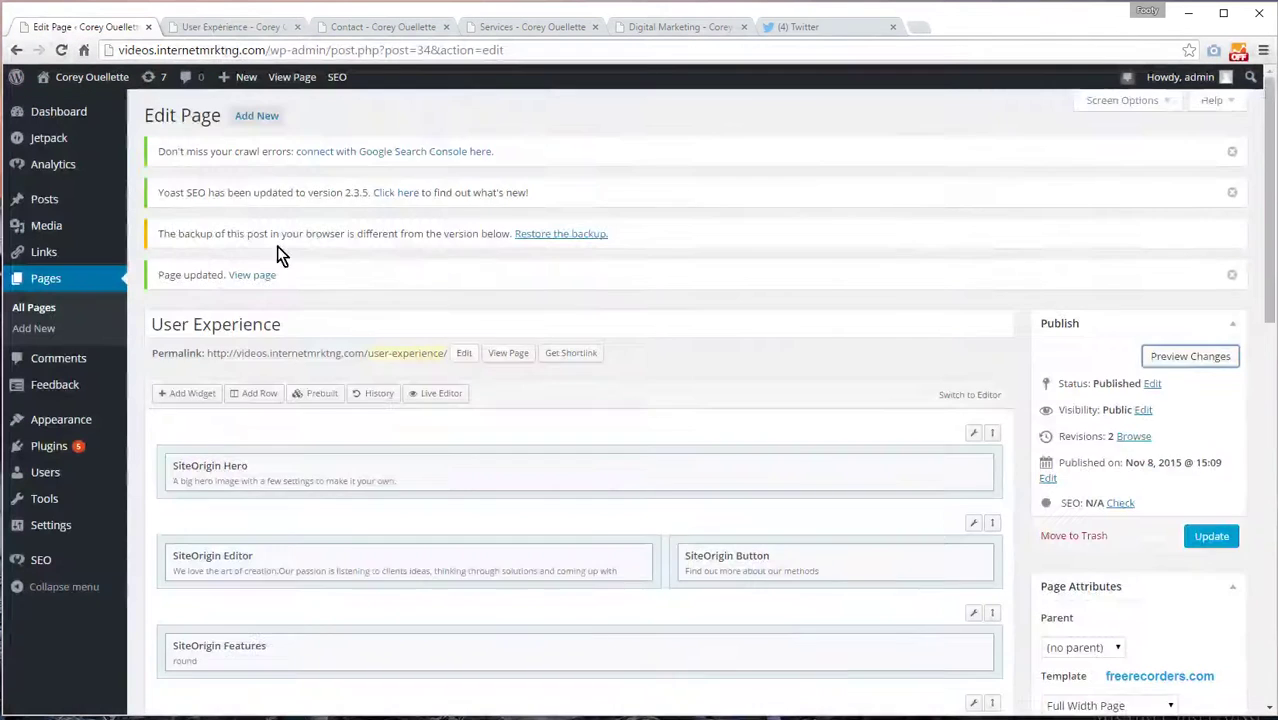
scroll(371, 342, down, 10)
mouse_move(488, 380)
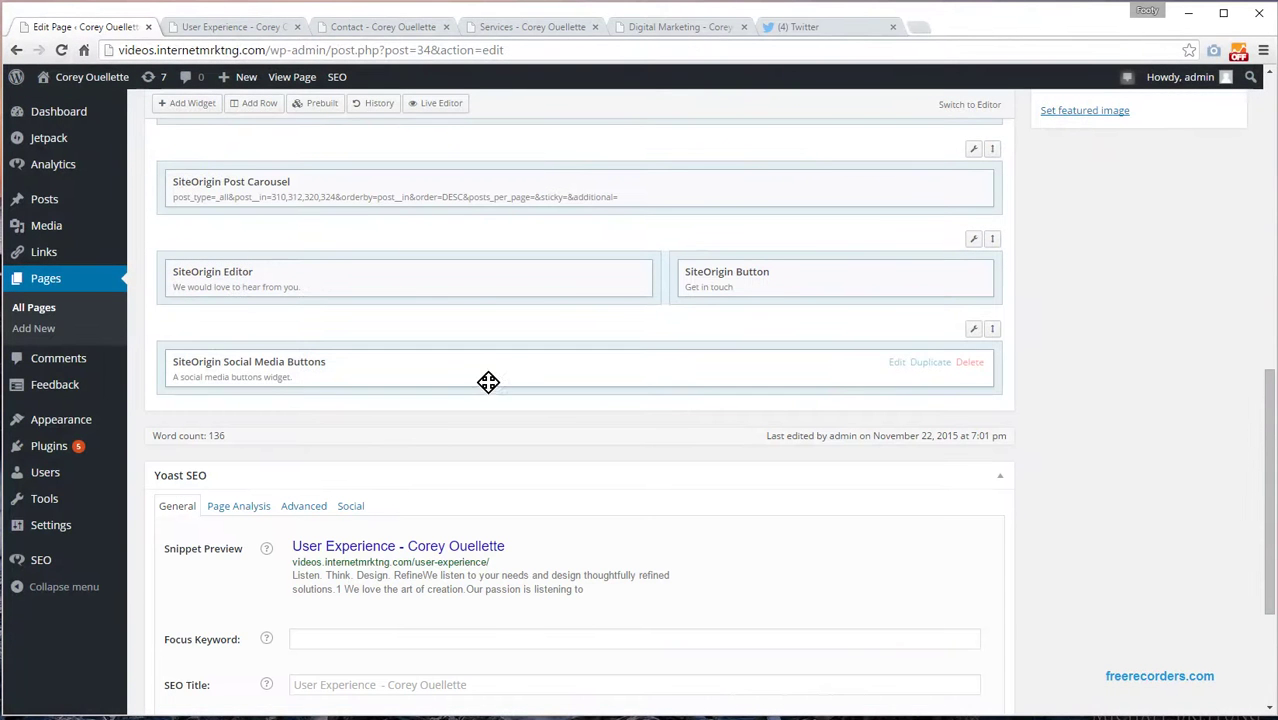
click(969, 362)
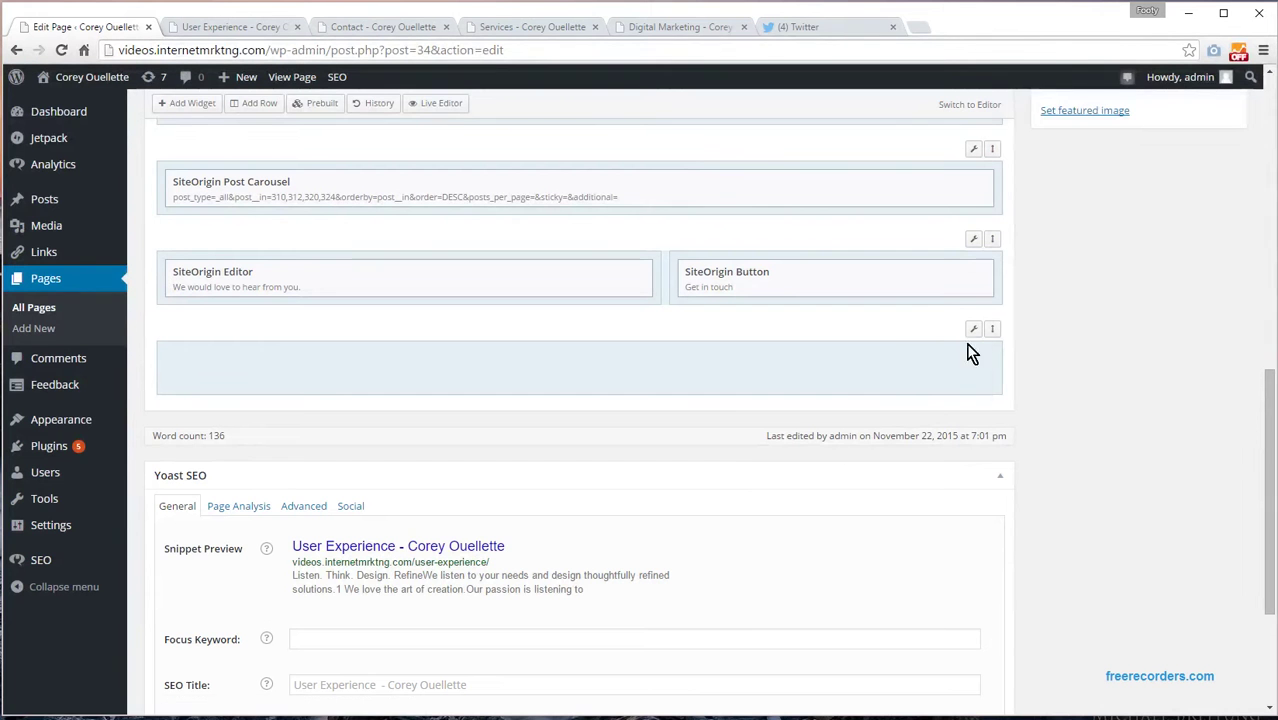
mouse_move(991, 332)
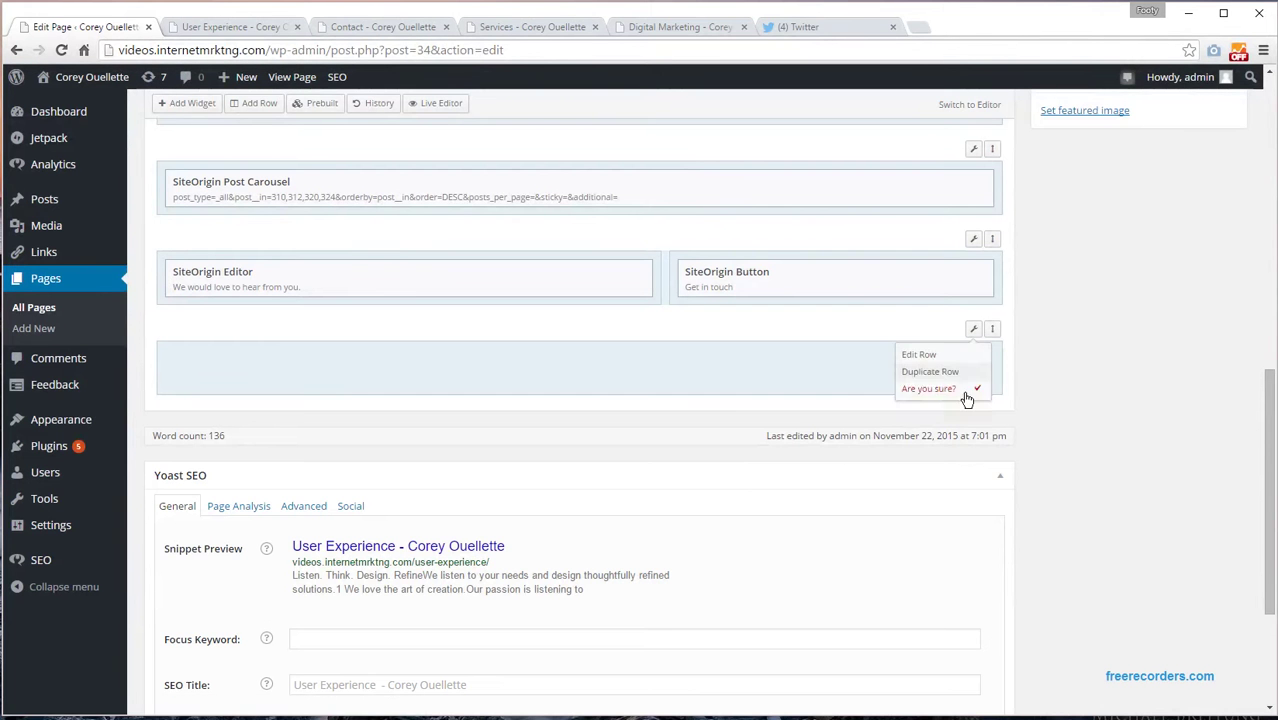
click(970, 392)
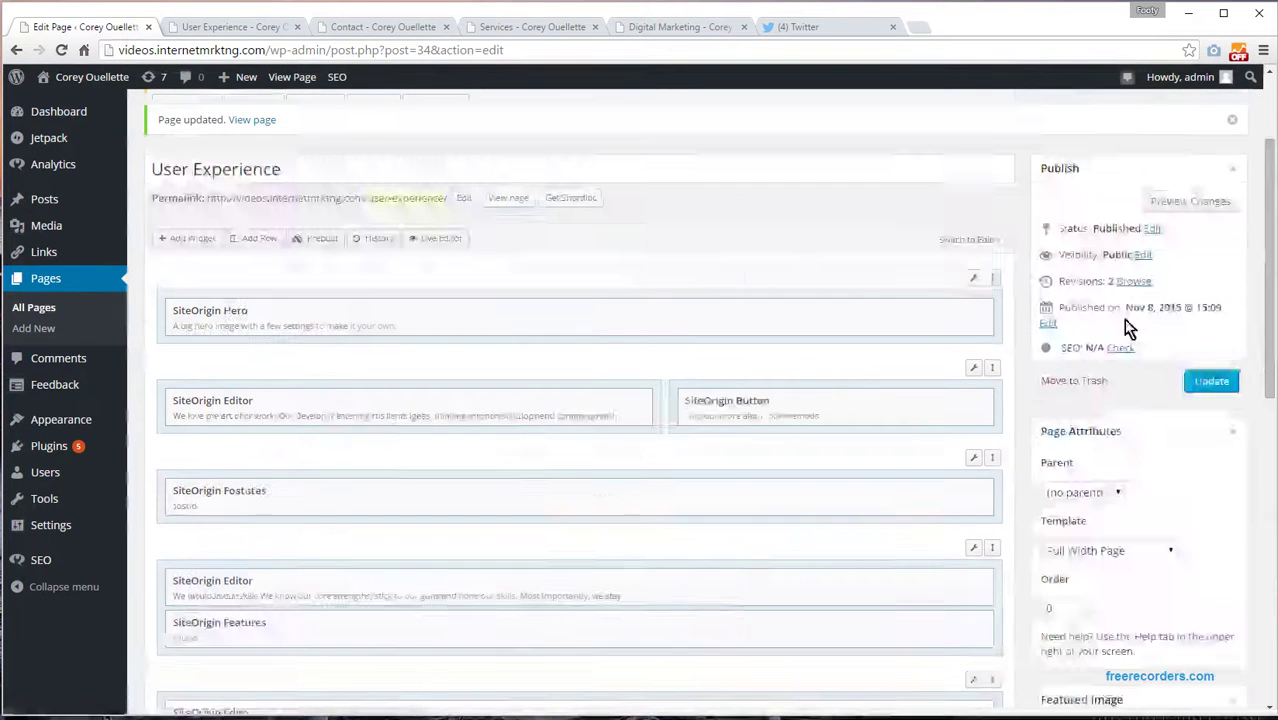
click(1080, 386)
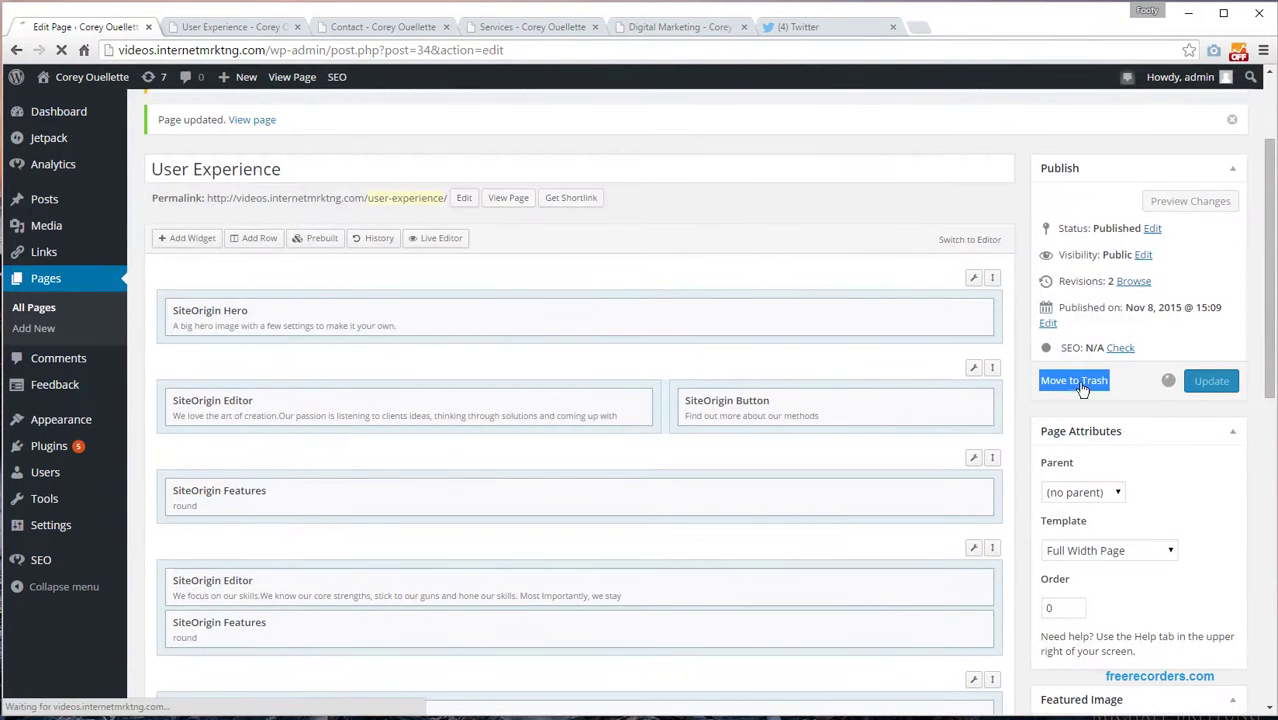
Reload the User Experience preview and check the "We would love to hear from you" section and the rest of the page.
click(211, 30)
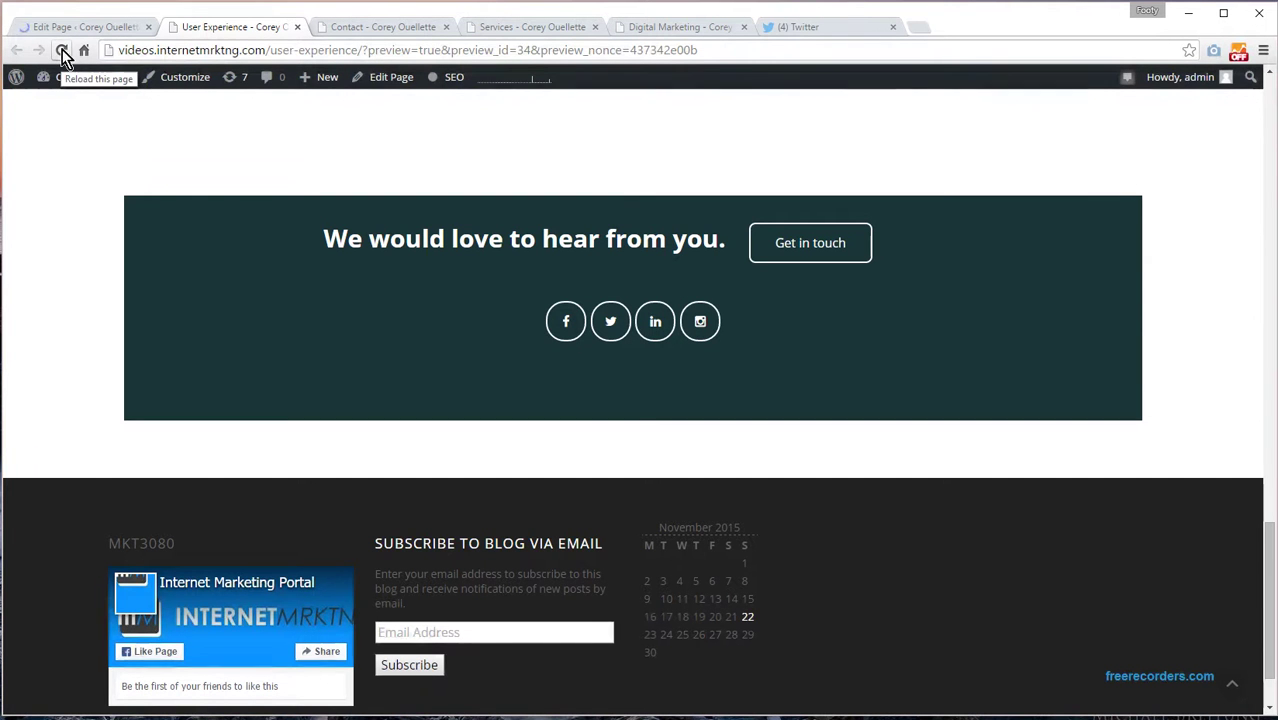
click(62, 51)
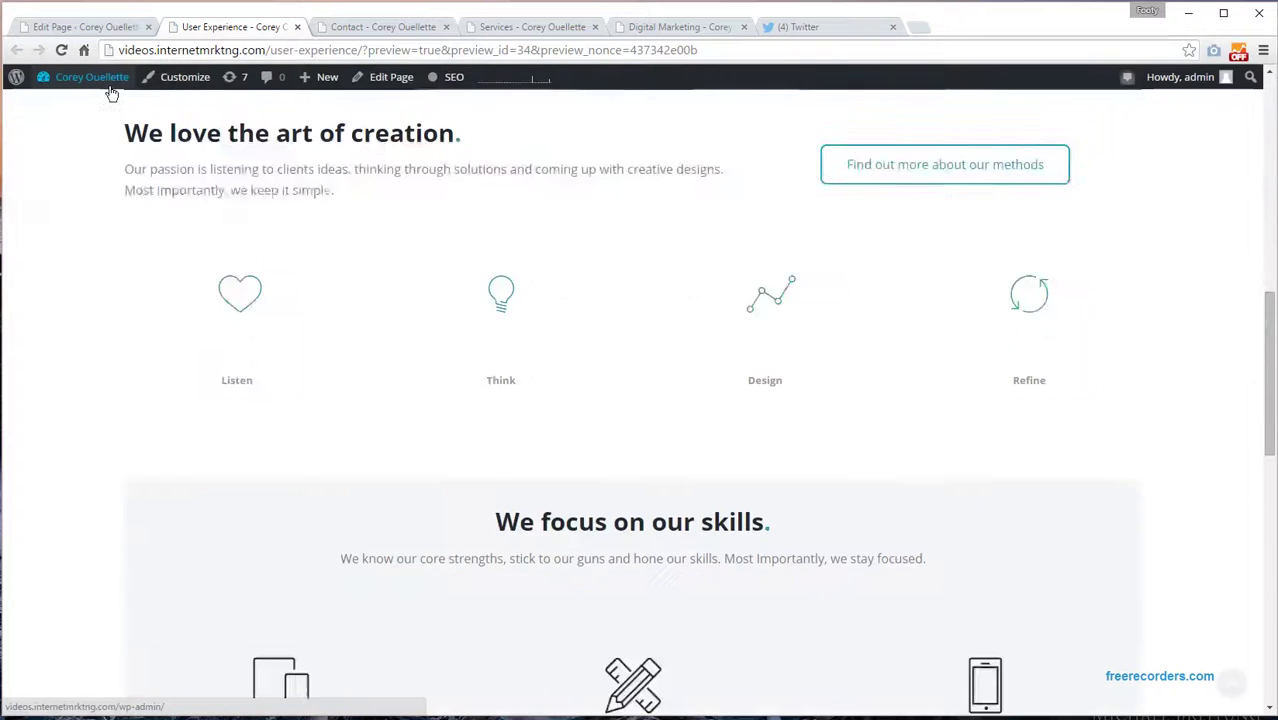
mouse_move(112, 92)
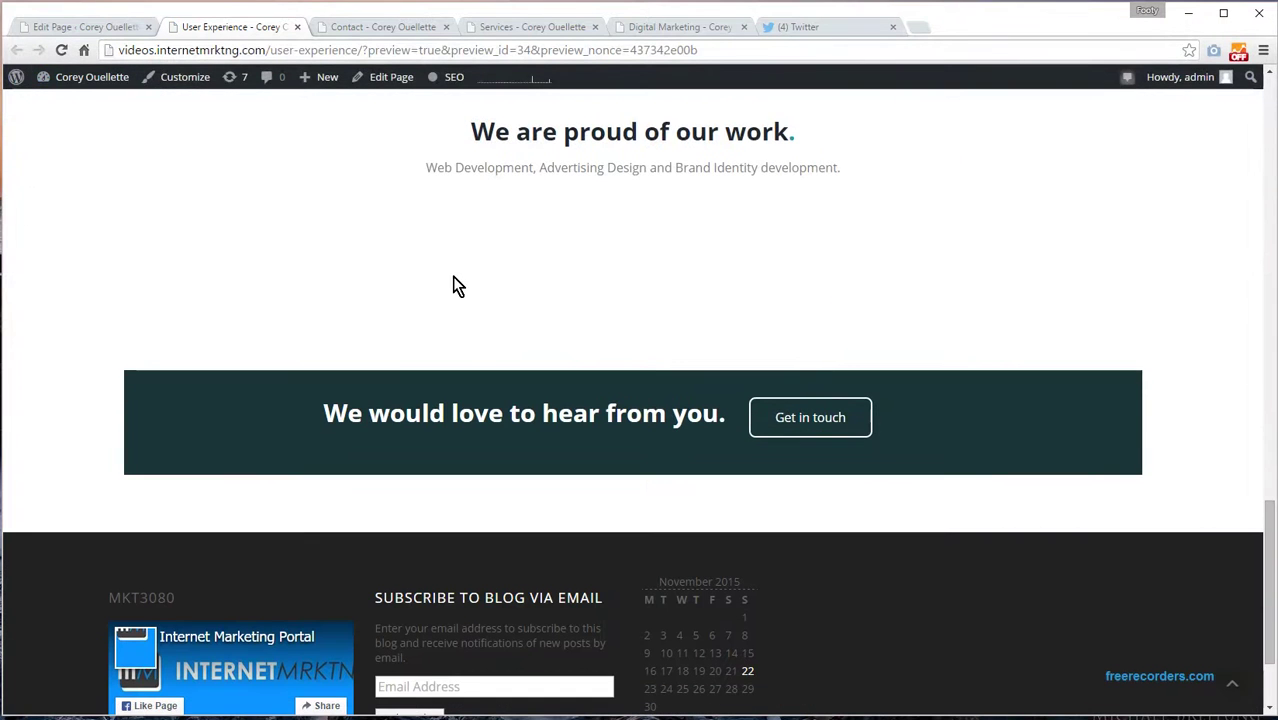
scroll(464, 269, up, 7)
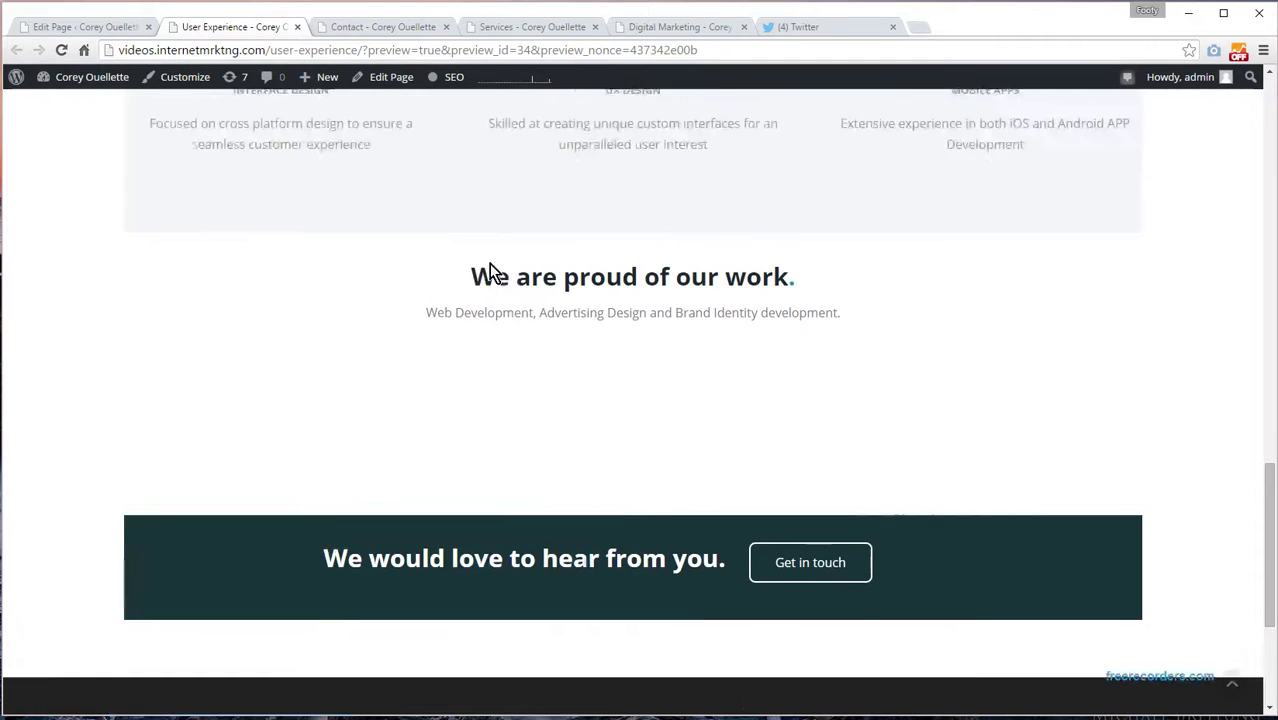
scroll(502, 265, up, 8)
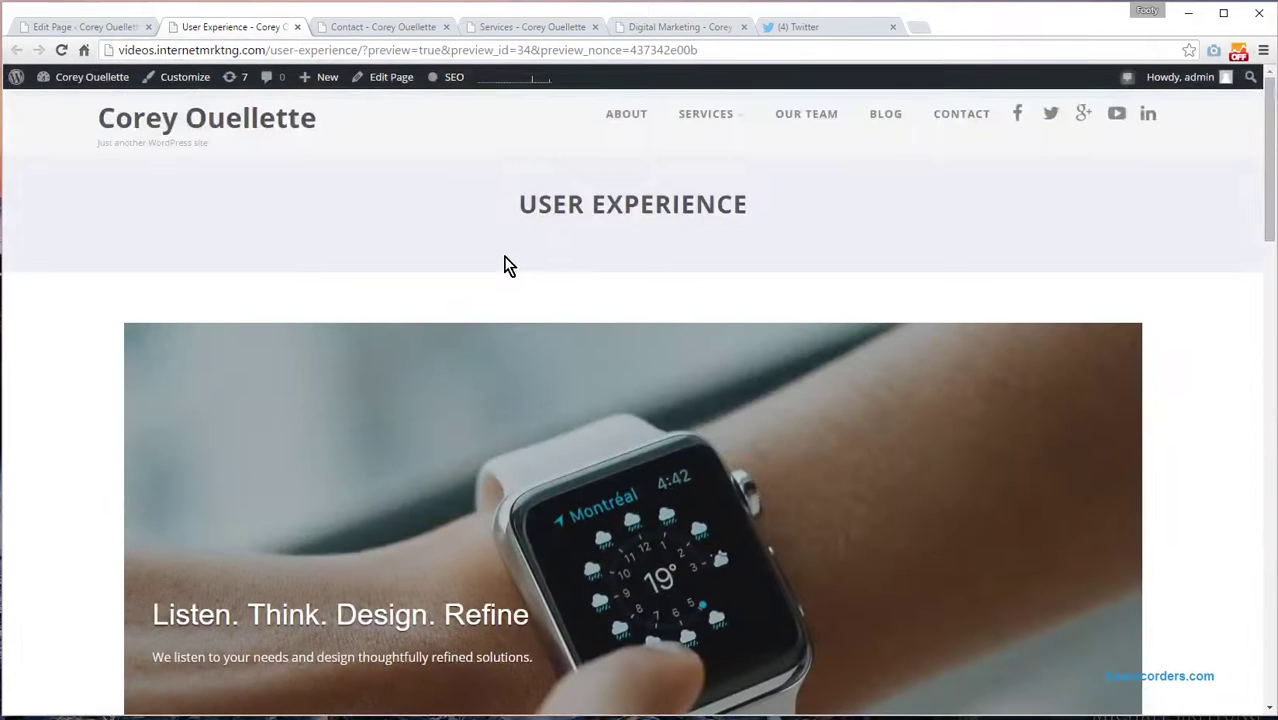
Inspect the SiteOrigin Hero widget's frame text and background image settings in the page editor, closing the widget without edits.
click(39, 30)
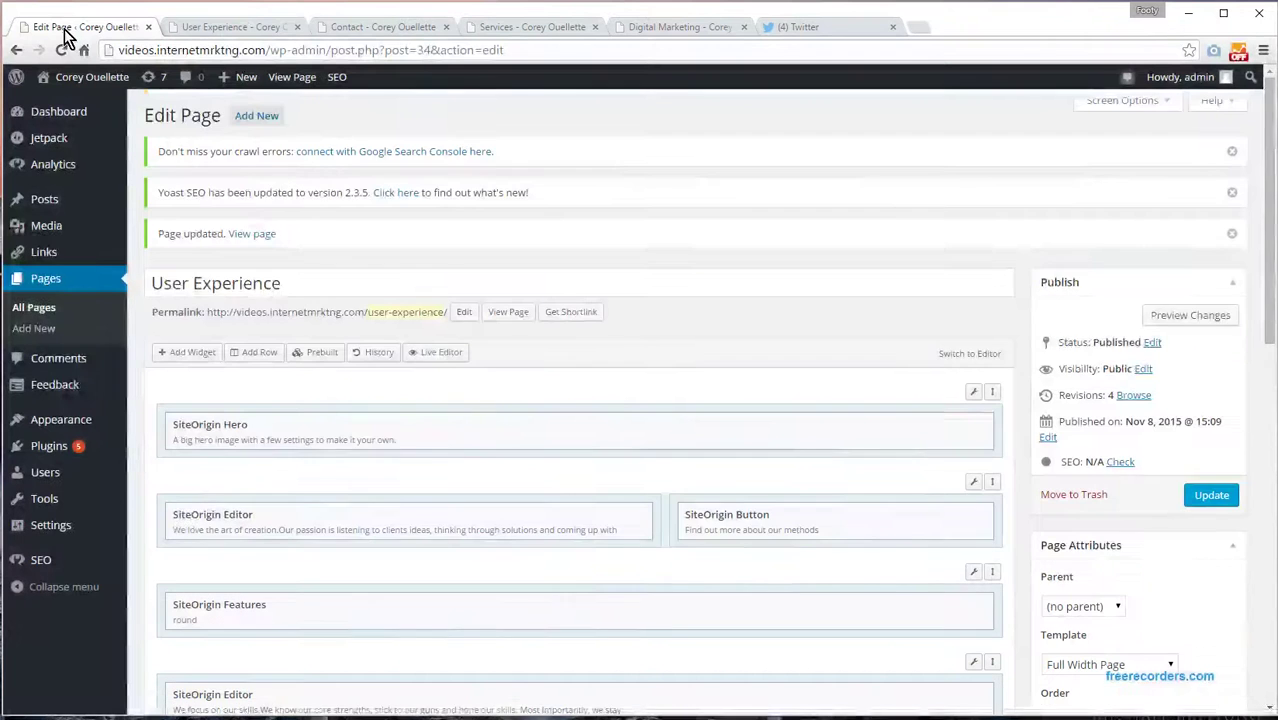
click(899, 443)
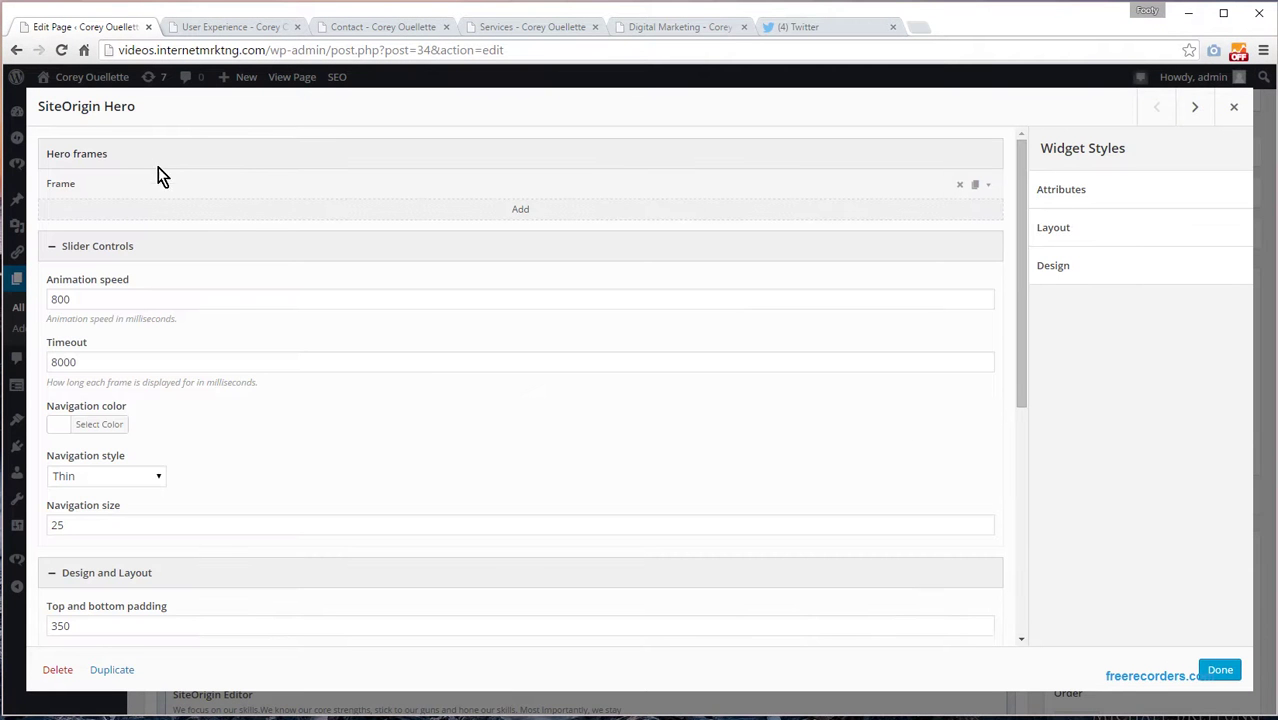
click(137, 196)
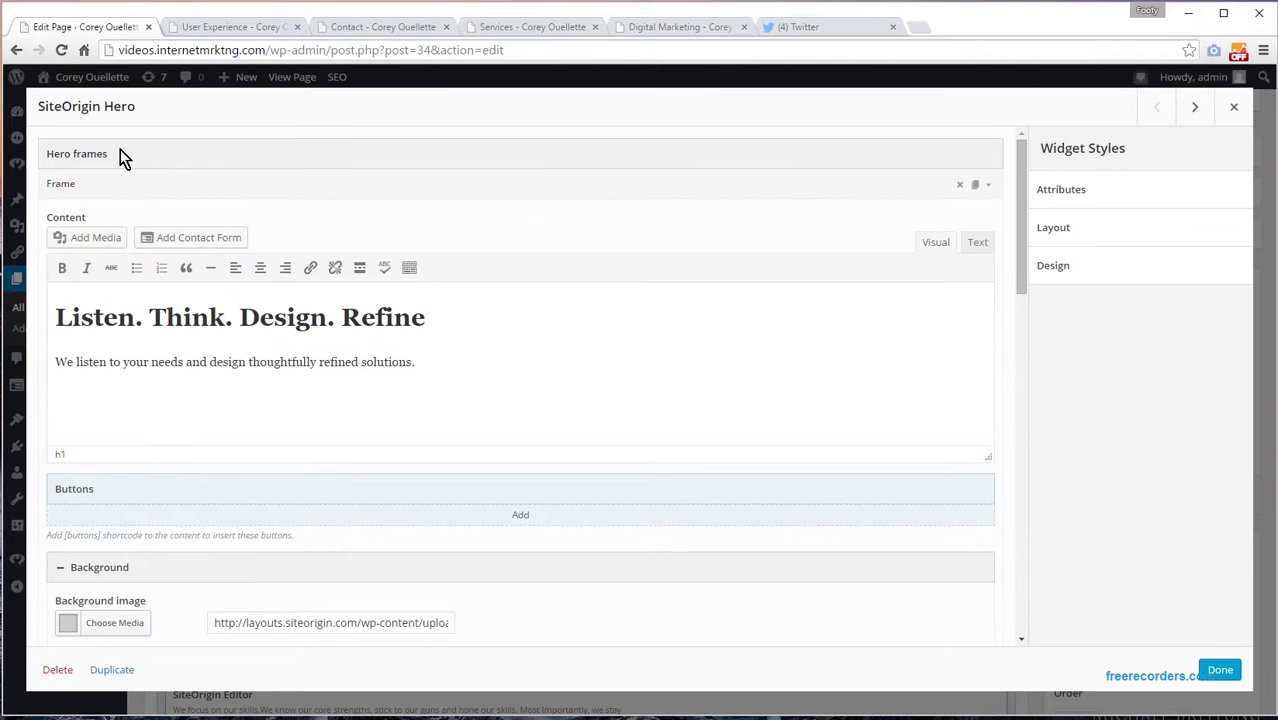
scroll(213, 310, down, 3)
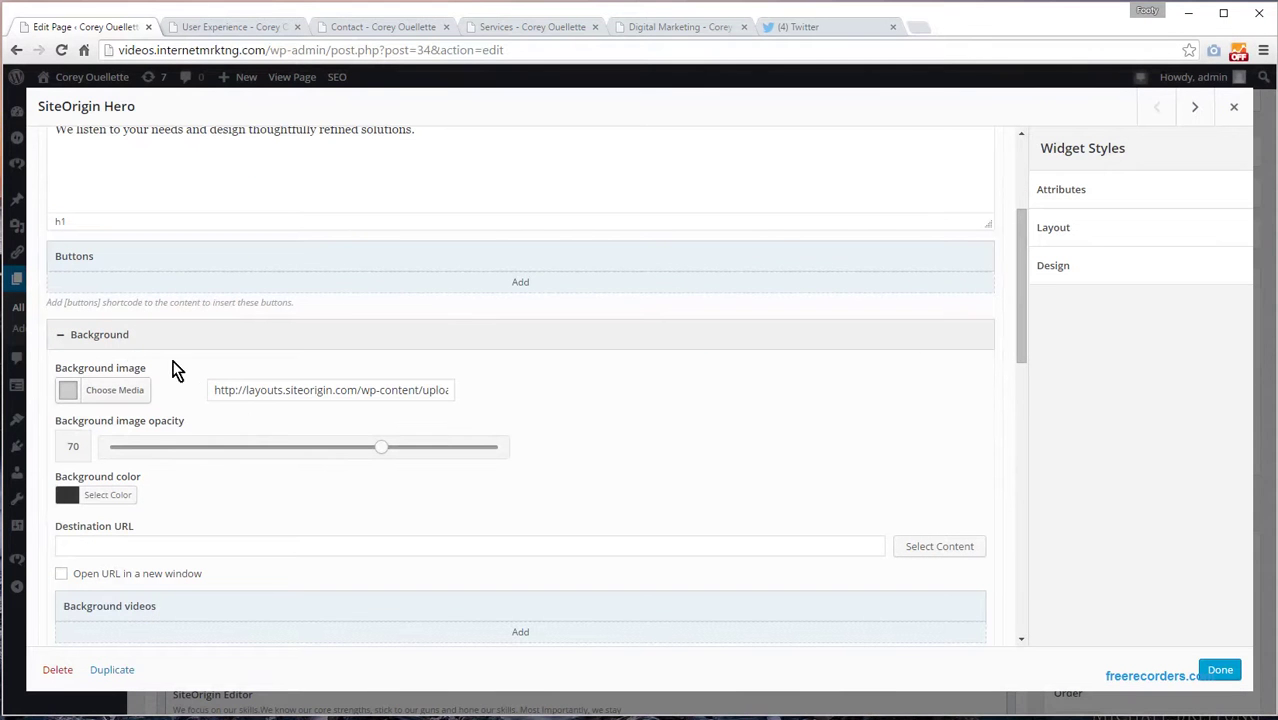
drag(293, 392, 669, 429)
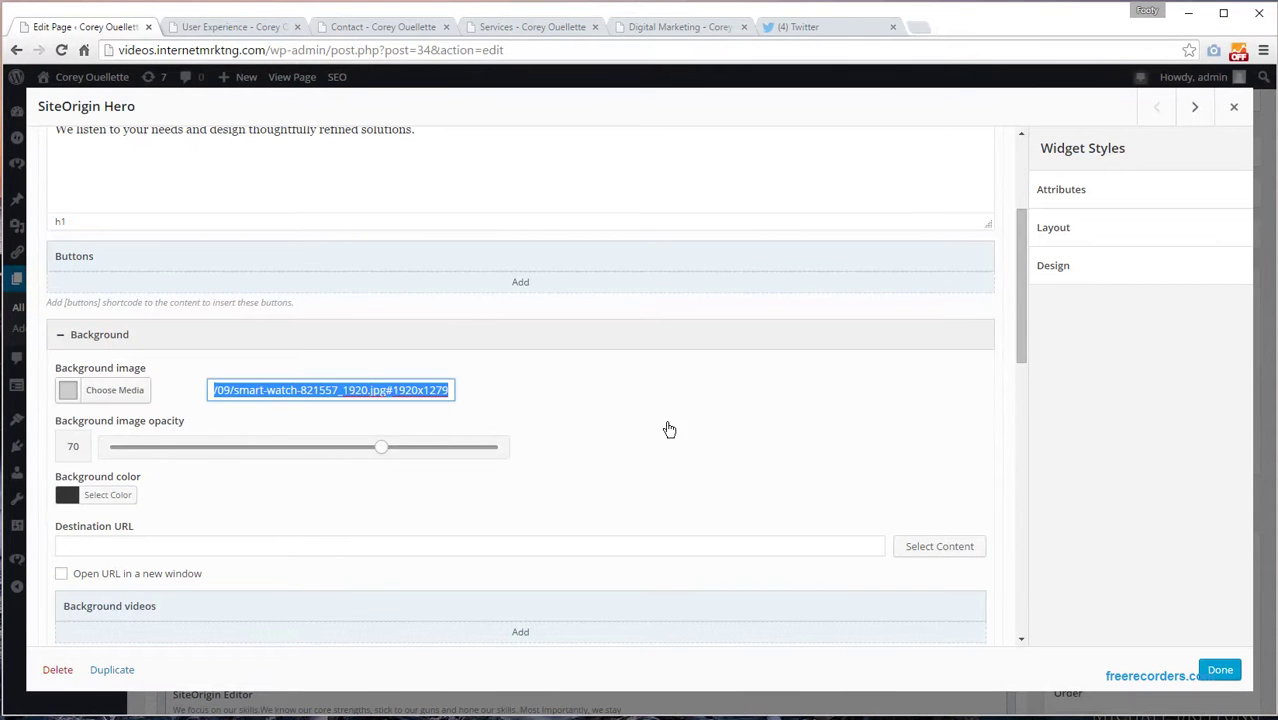
scroll(285, 428, down, 2)
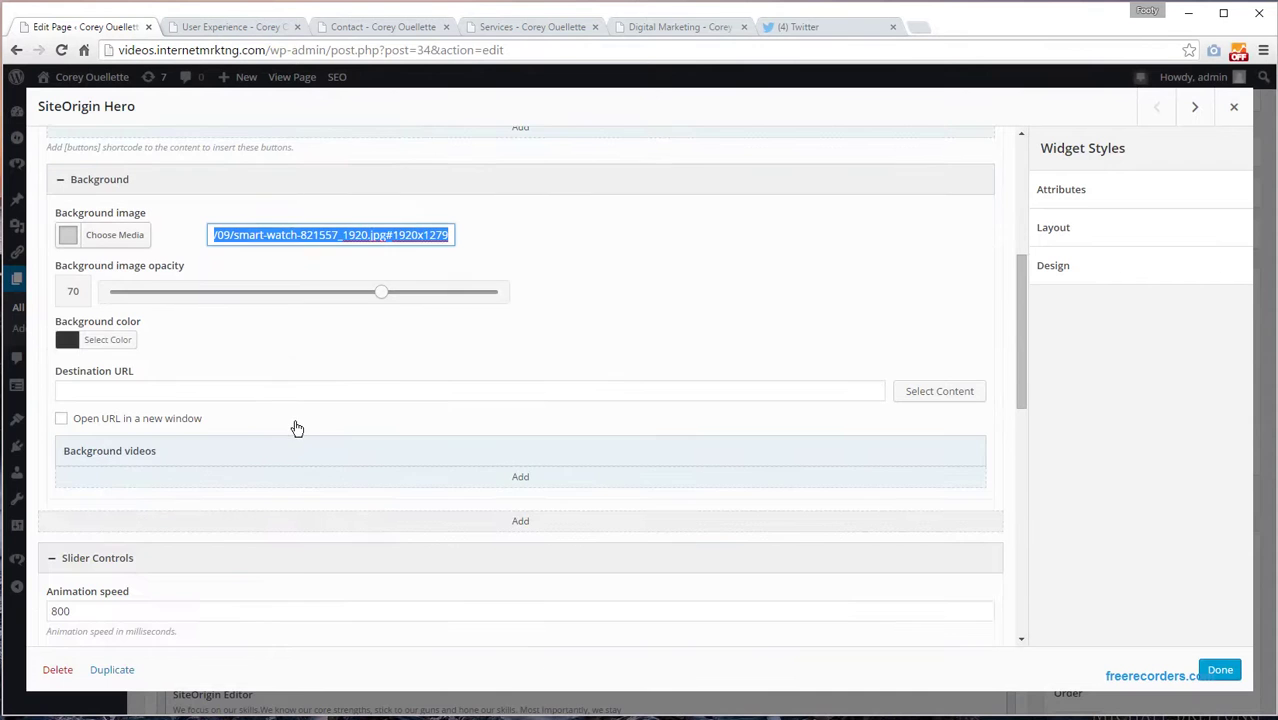
click(1233, 106)
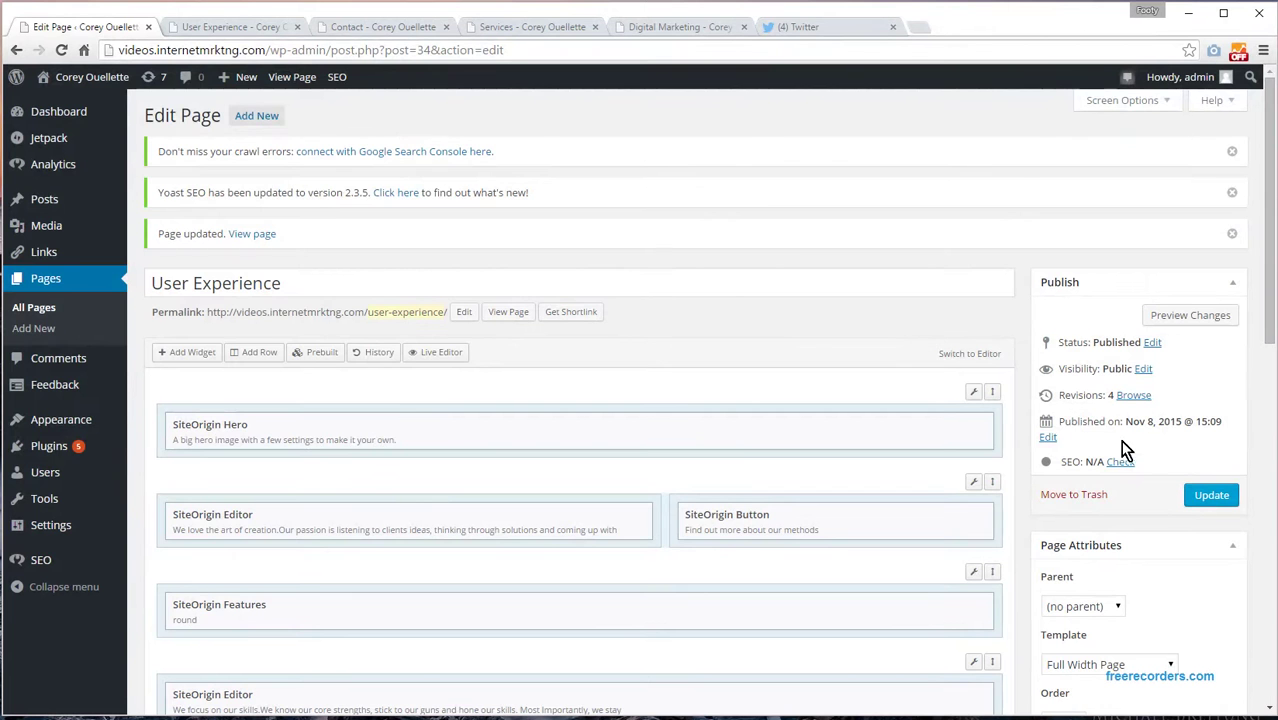
scroll(662, 693, down, 4)
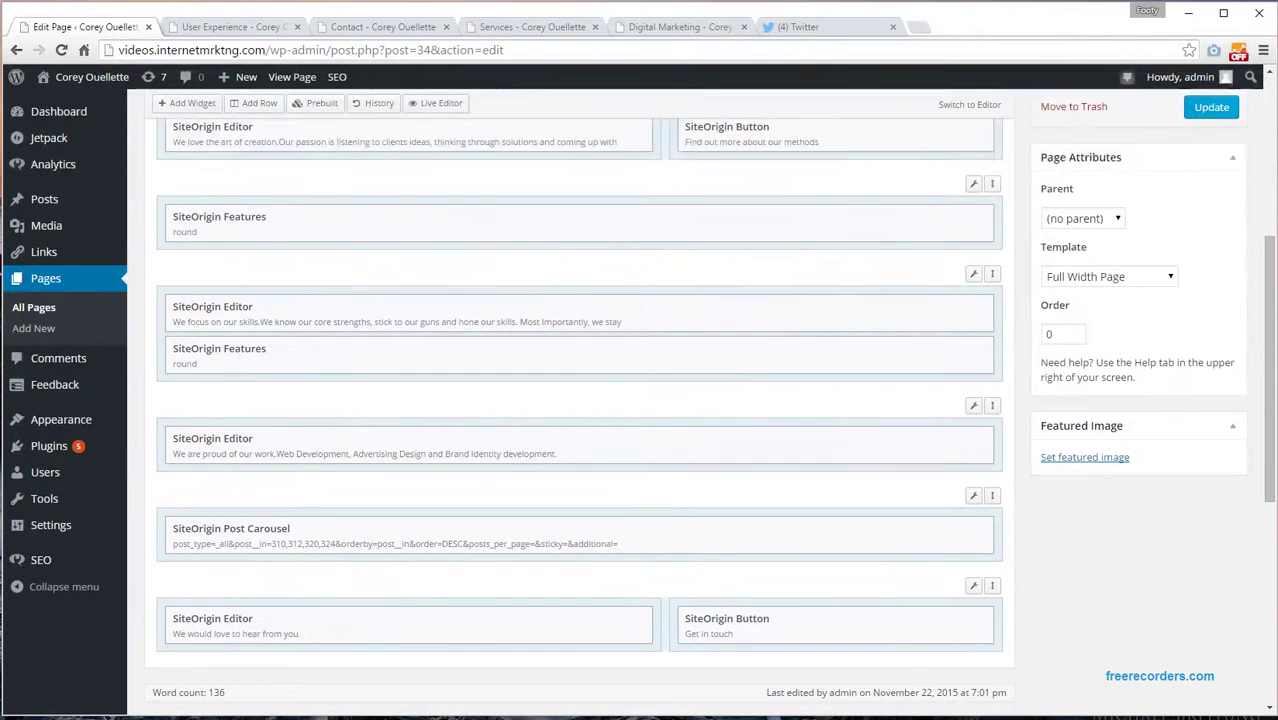